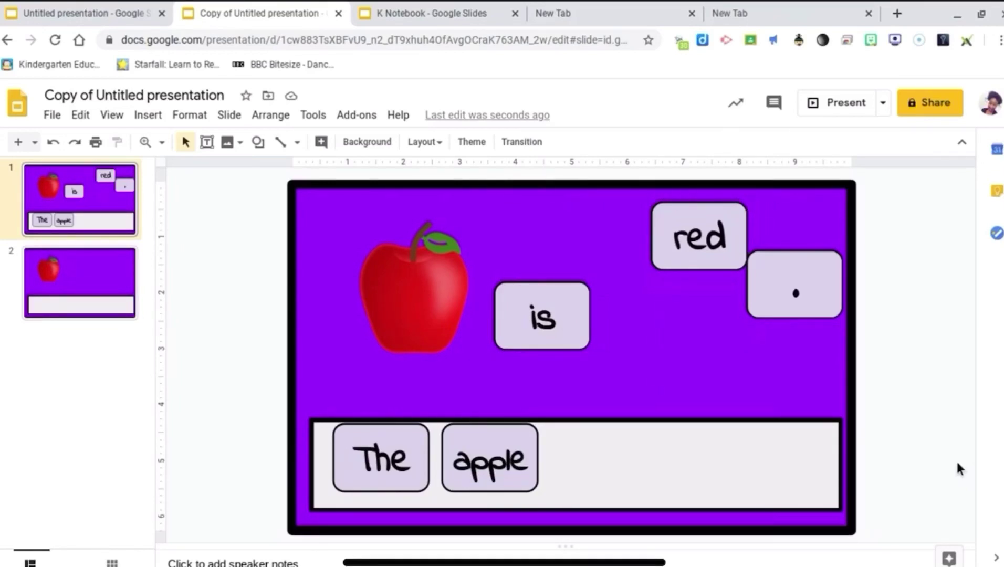
Open slide 2, with the apple picture and the empty sentence strip.
click(126, 276)
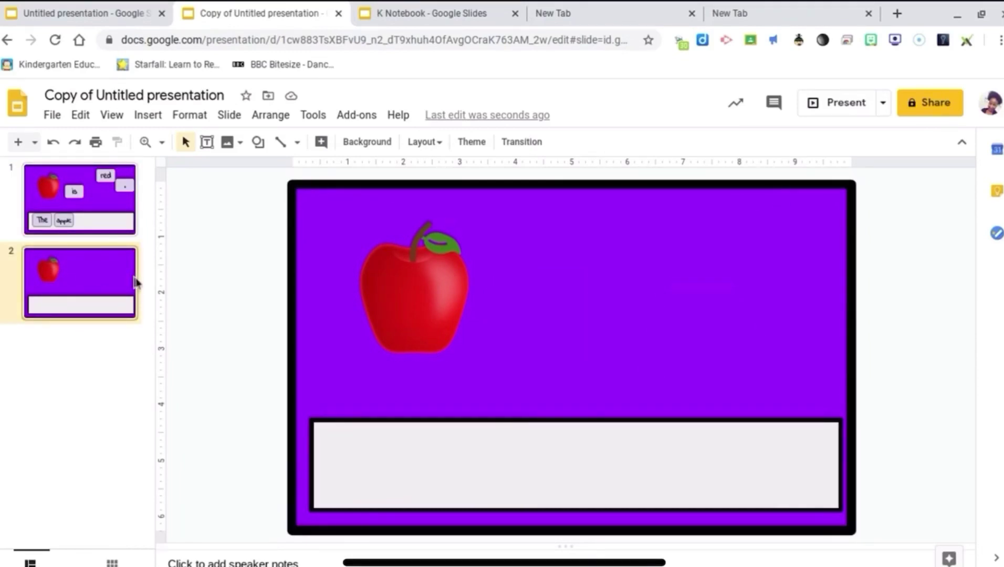
click(148, 116)
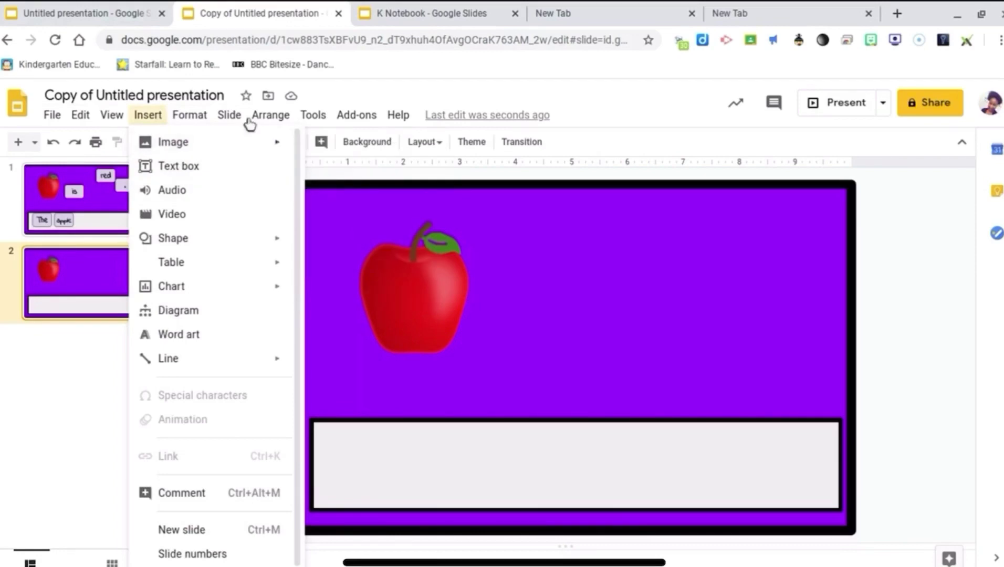
mouse_move(165, 143)
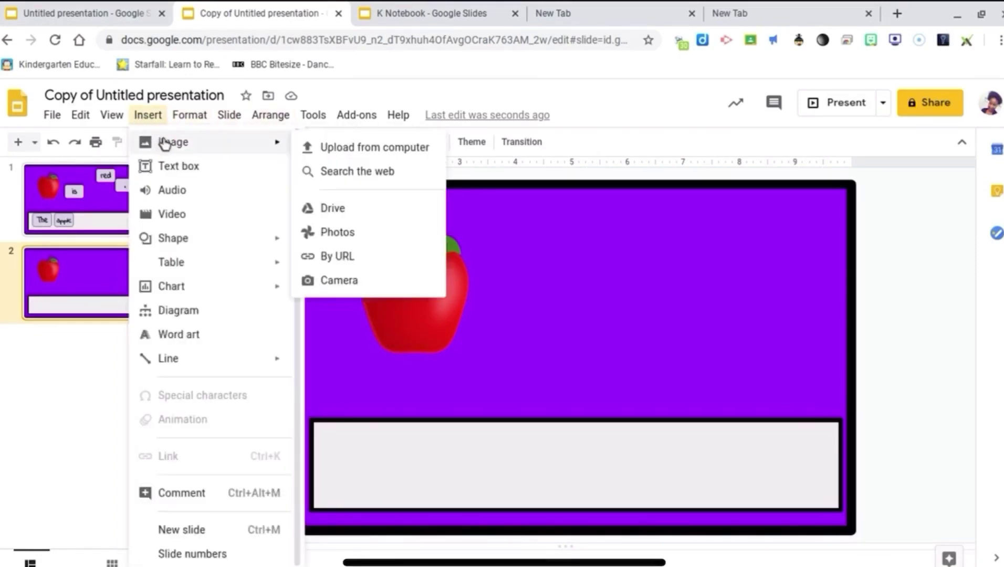
click(310, 171)
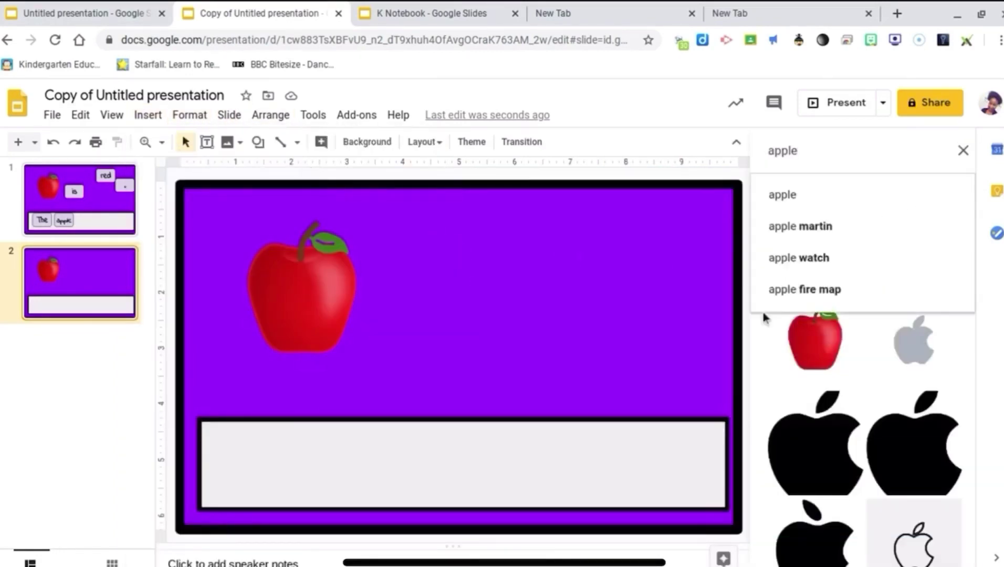
drag(826, 372, 175, 202)
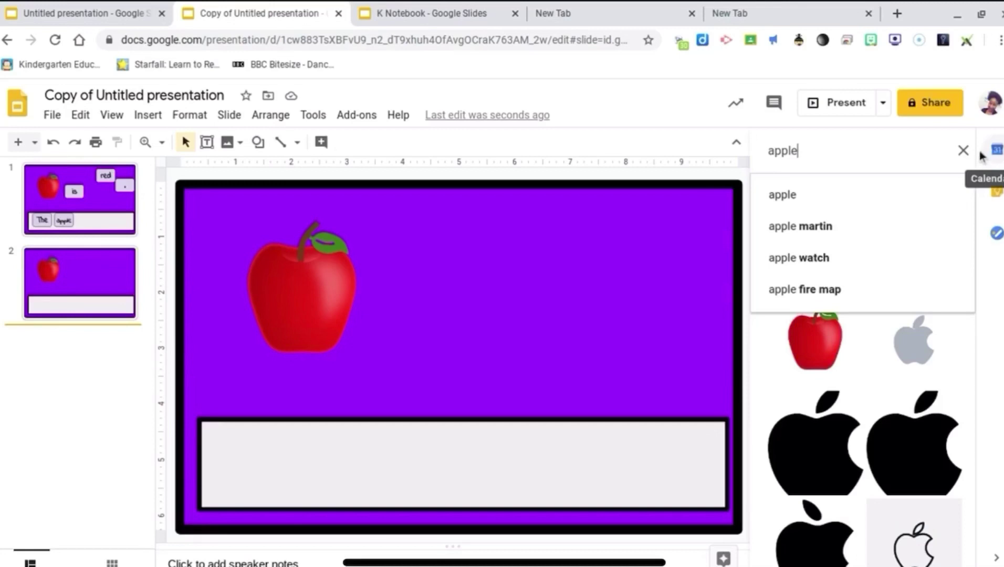
click(964, 151)
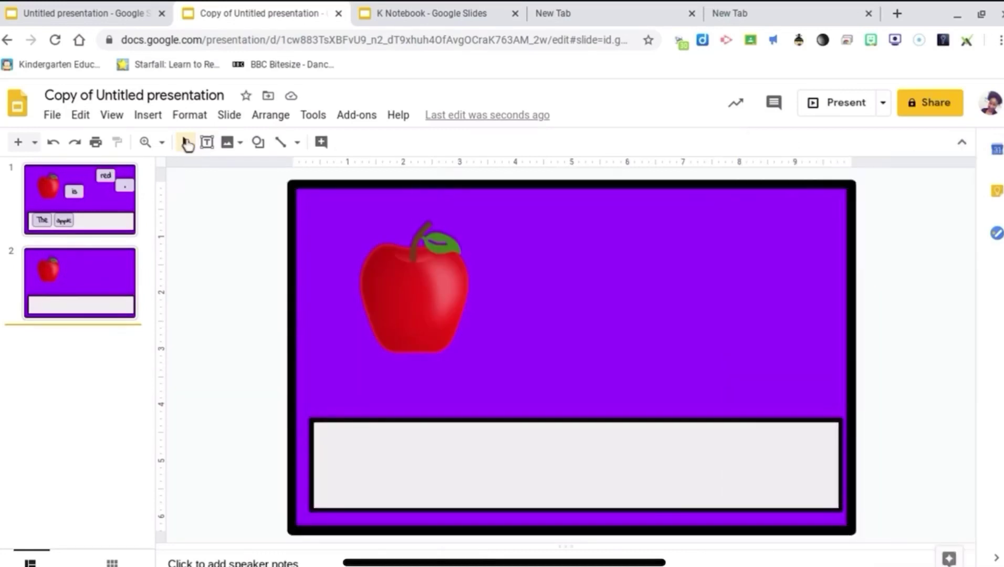
Check the border weight of the sentence strip box, then deselect it.
click(264, 150)
mouse_move(278, 168)
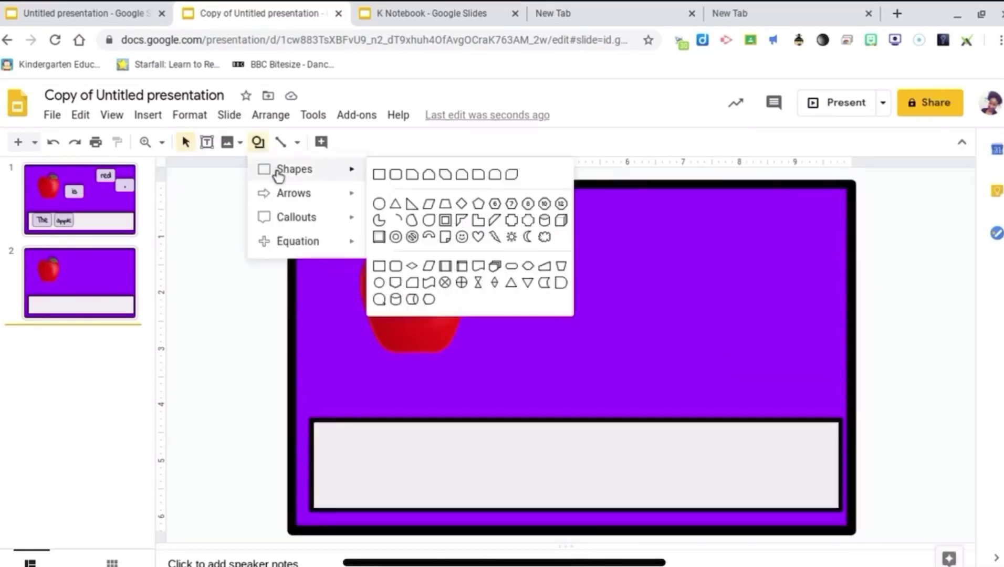
click(380, 424)
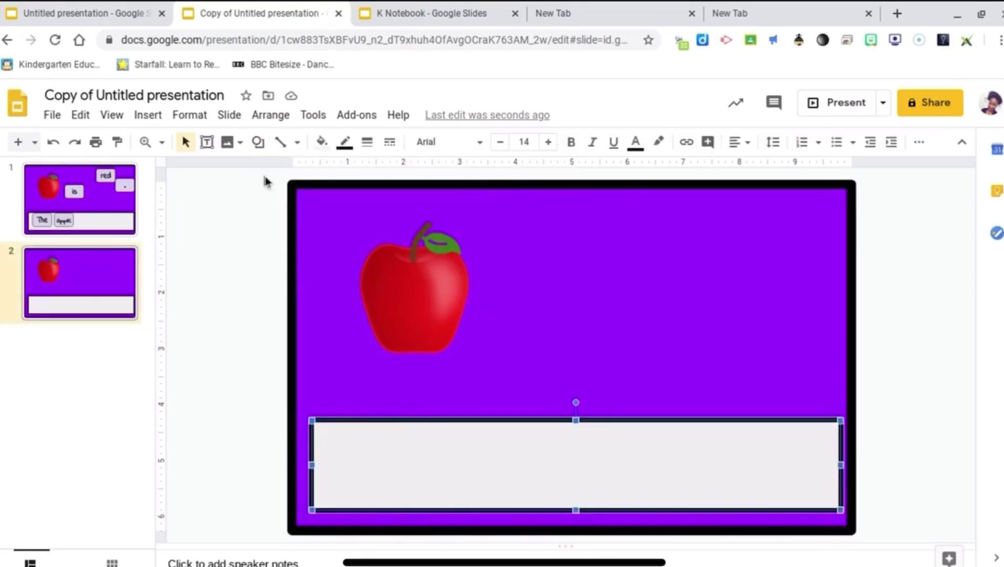
click(367, 142)
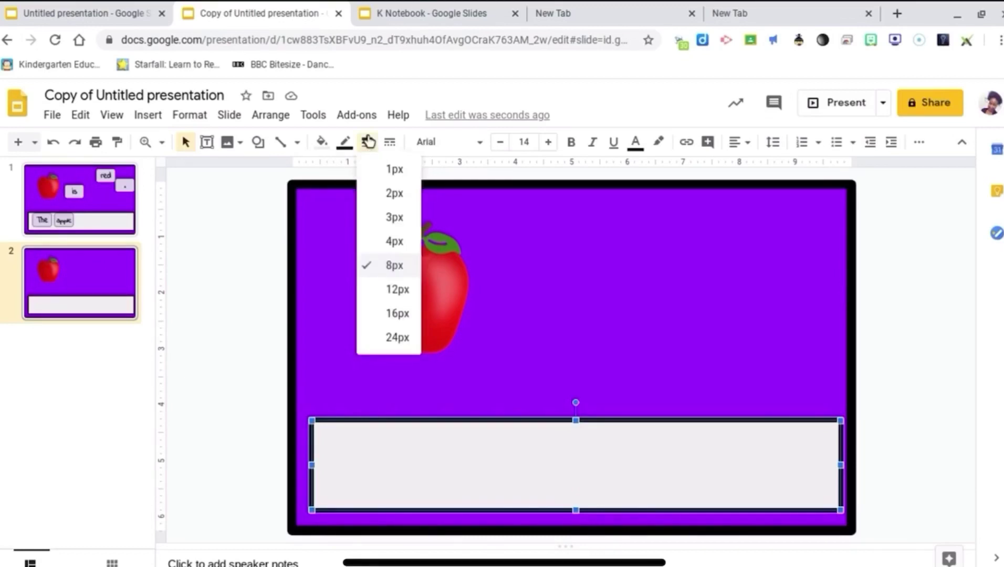
click(261, 250)
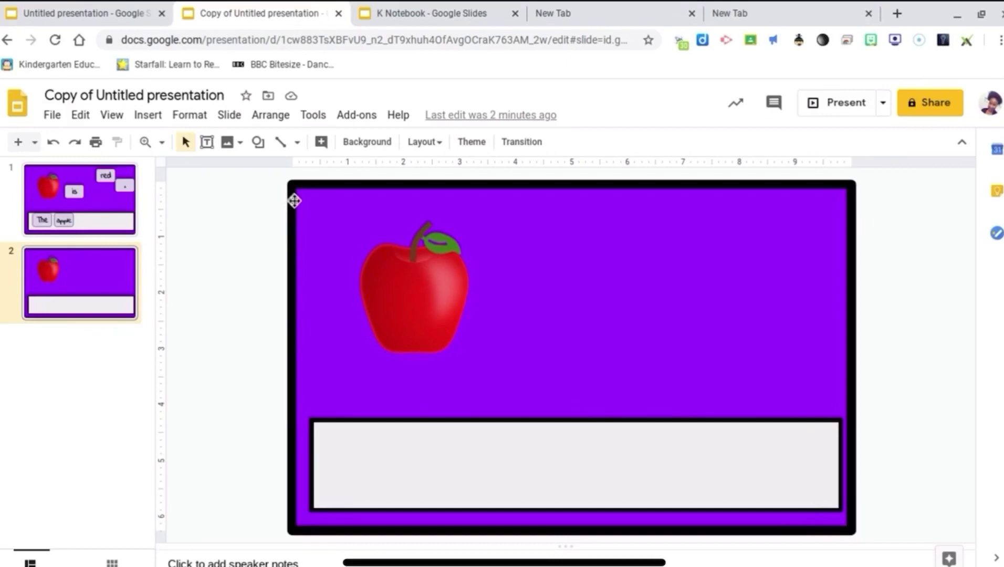
Draw a small rounded-rectangle card right of the apple with a 4px border.
click(259, 146)
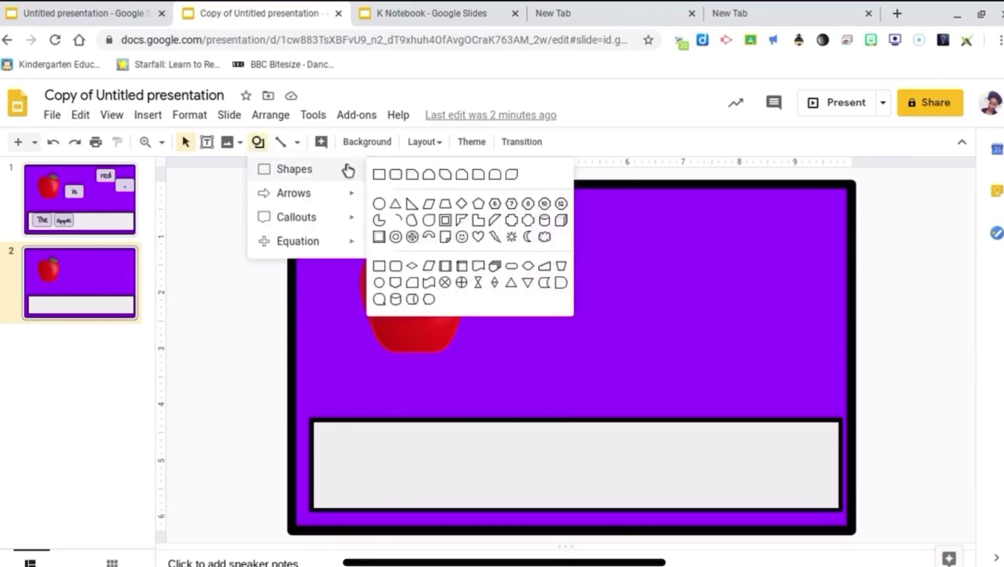
mouse_move(354, 173)
click(391, 178)
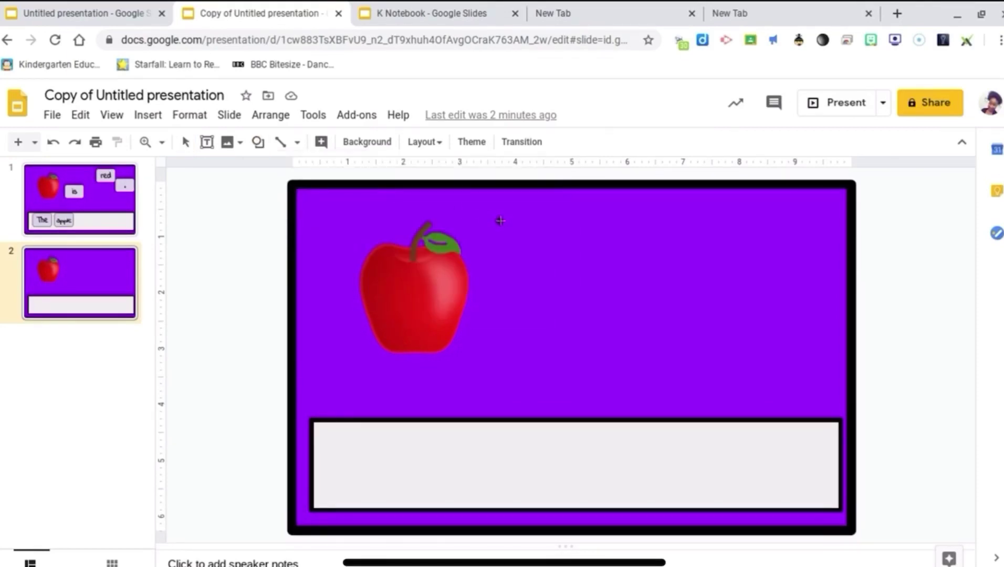
drag(548, 257, 565, 270)
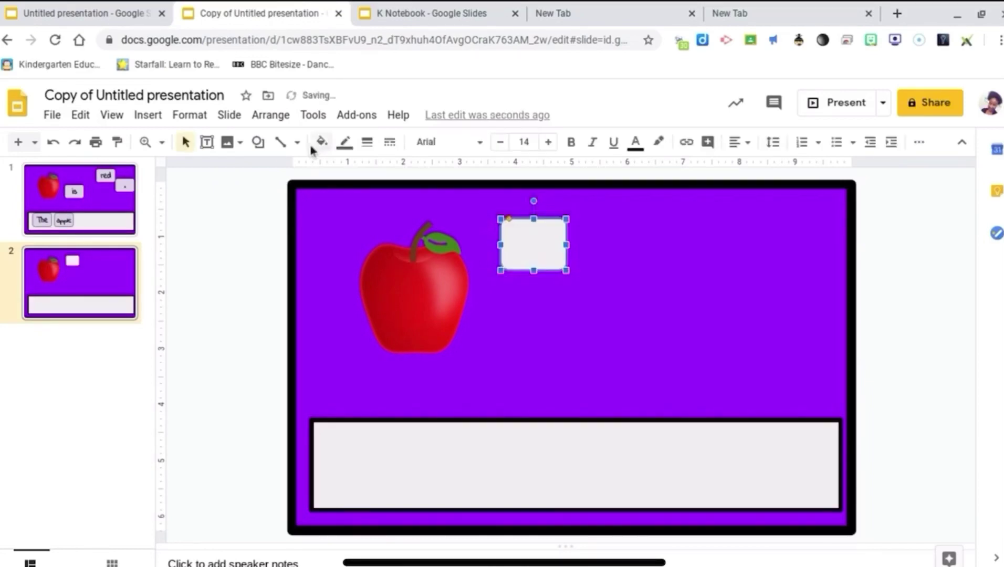
click(370, 142)
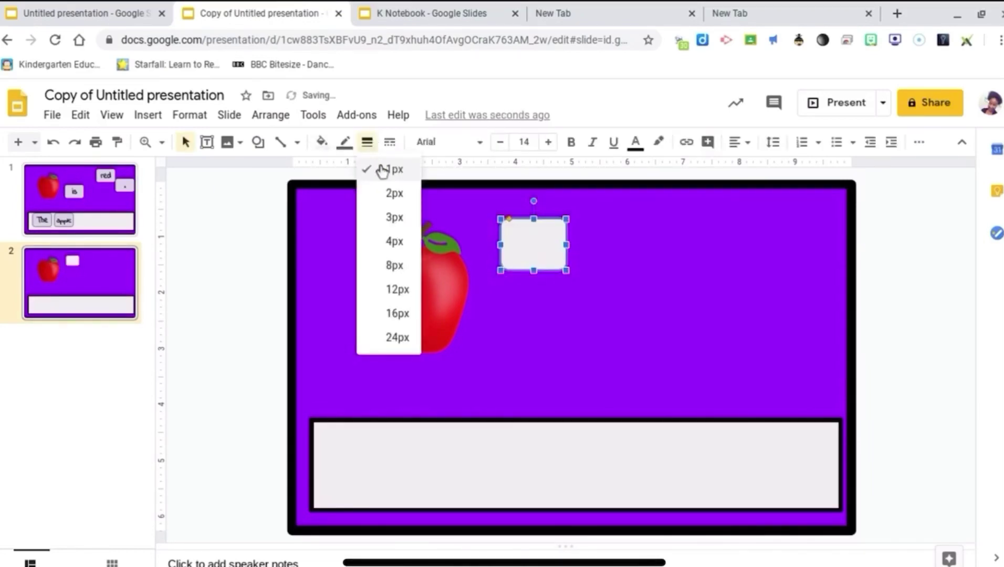
click(397, 241)
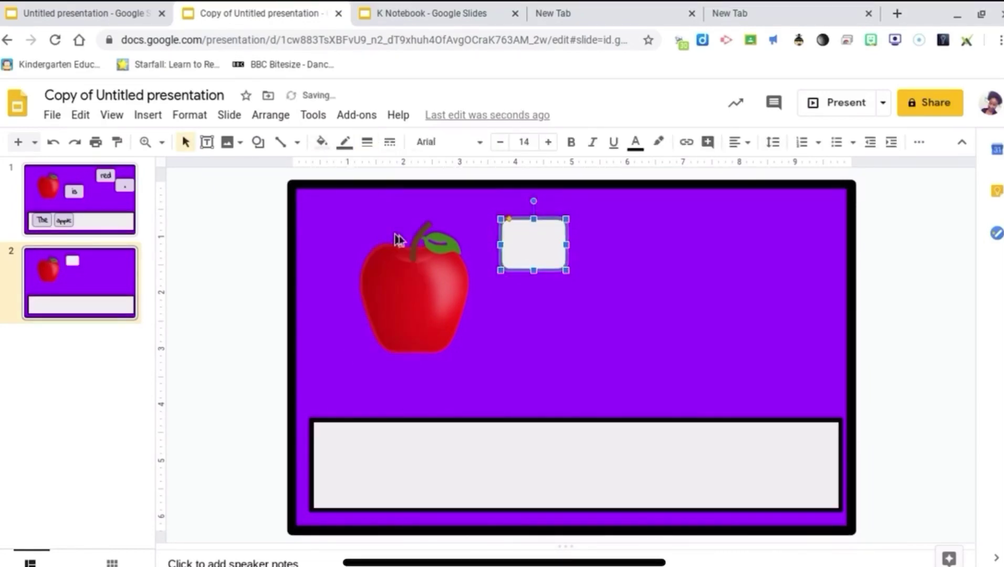
Write 'The' inside the card and centre-align it.
click(513, 248)
text(The)
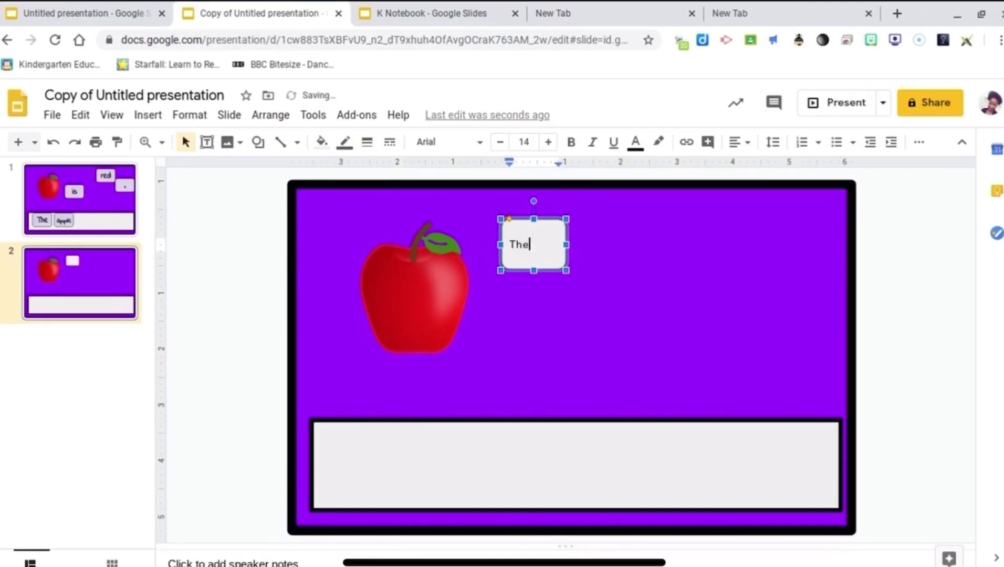
click(740, 142)
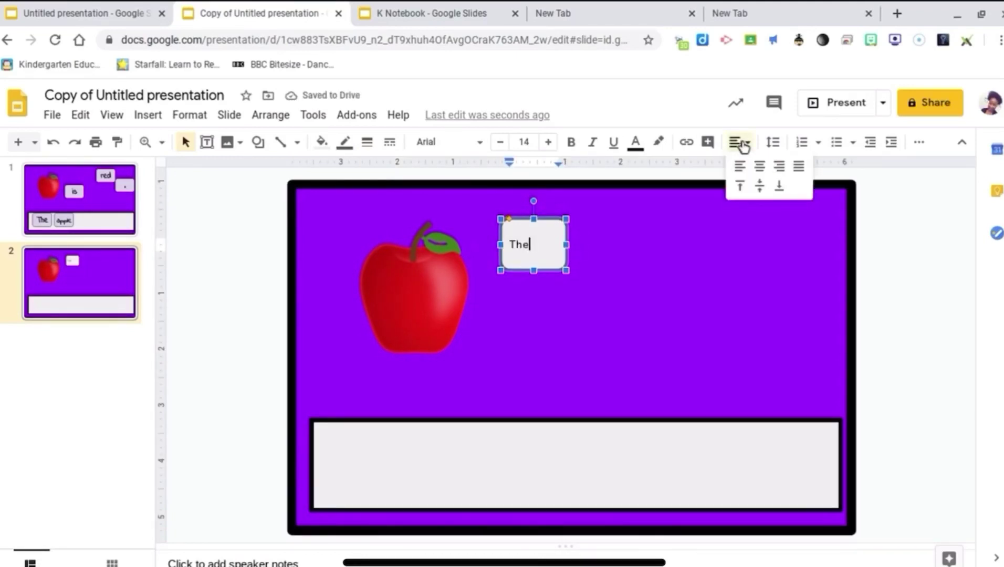
click(759, 167)
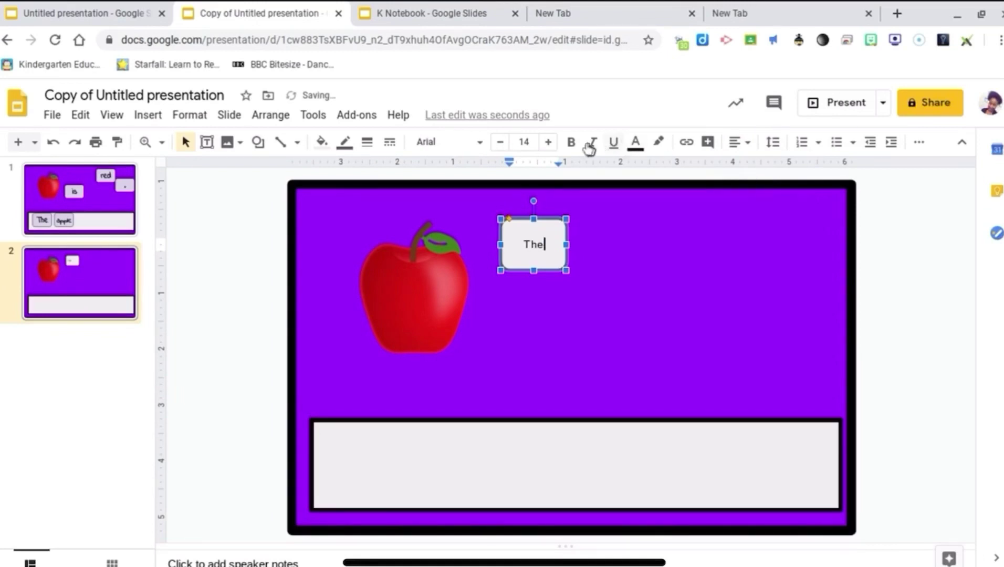
Format 'The' in bold Indie Flower, enlarged to 27 pt.
double_click(533, 244)
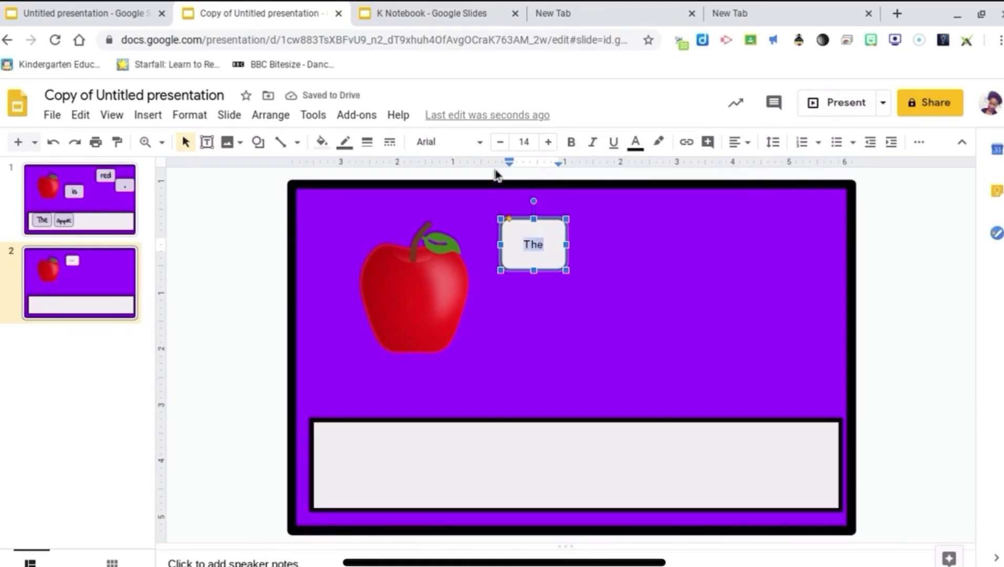
click(475, 151)
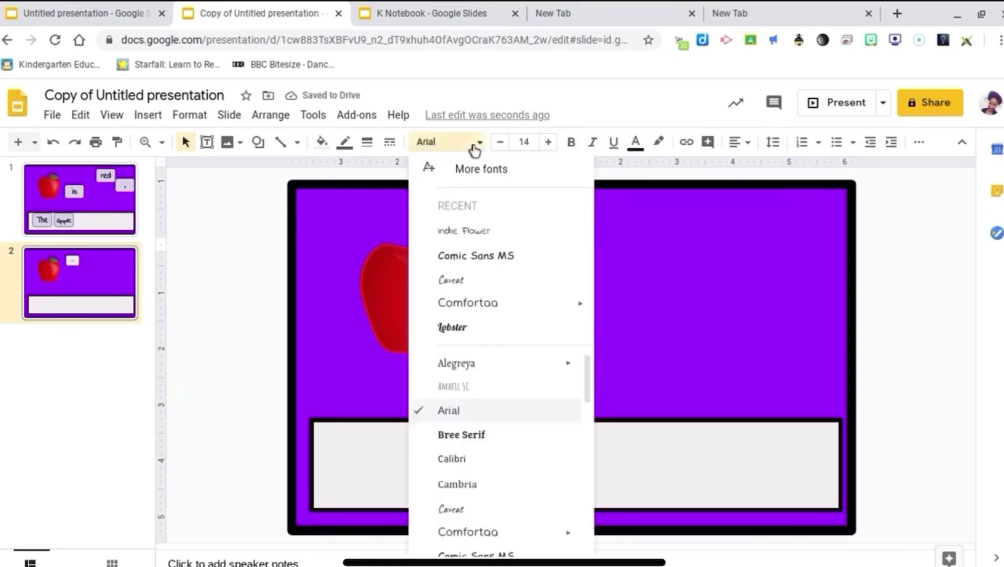
click(475, 231)
click(572, 142)
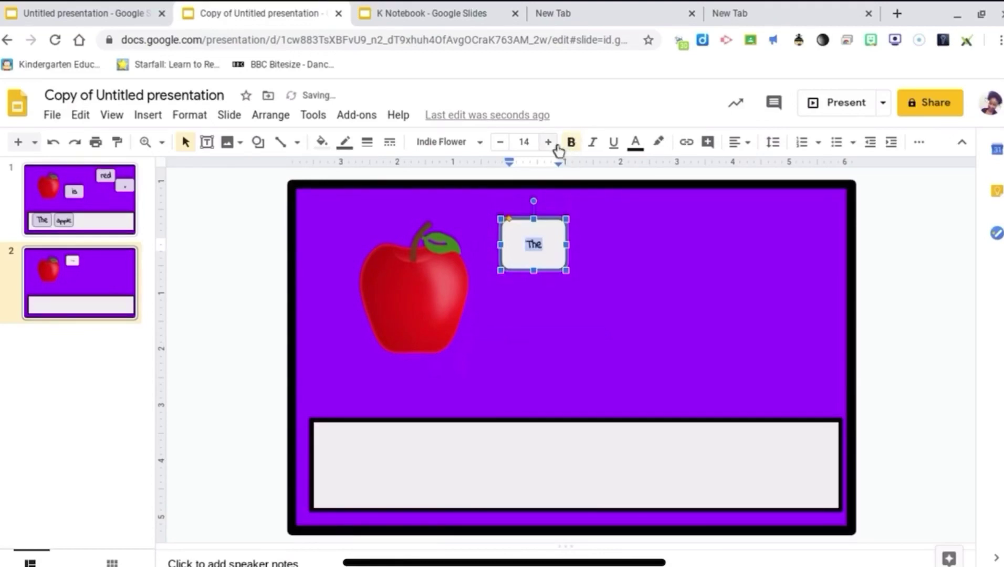
click(549, 143)
click(549, 142)
click(548, 143)
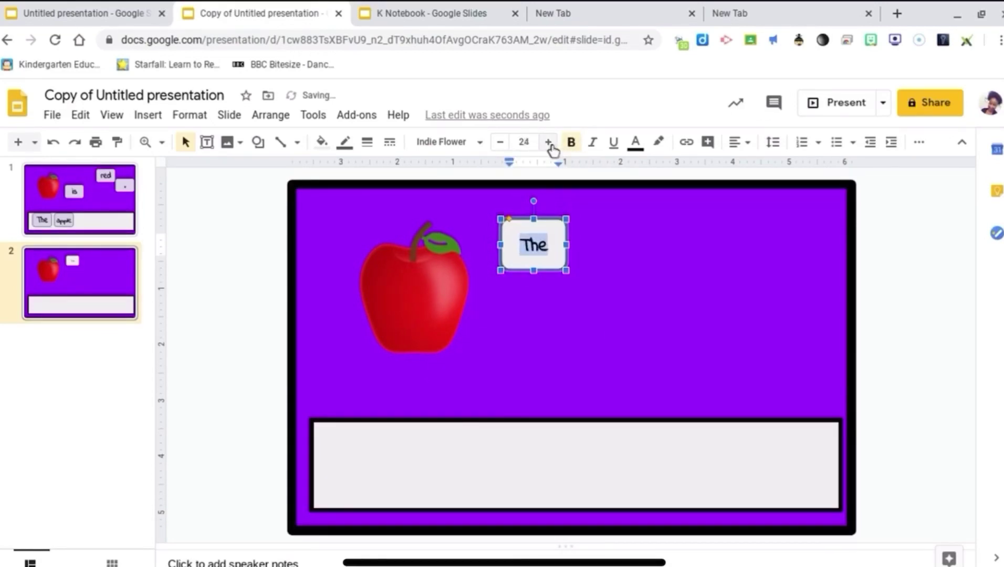
click(591, 261)
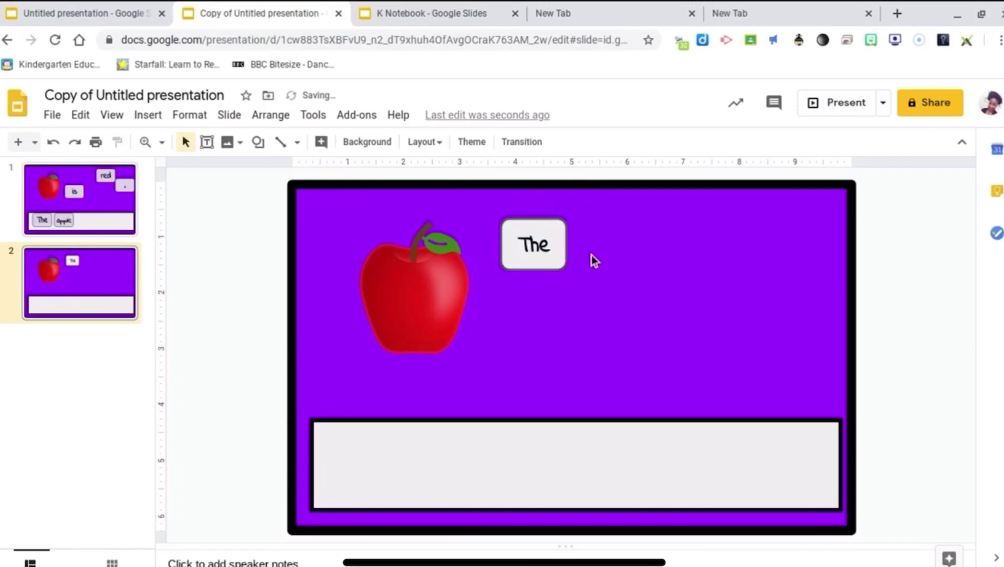
Select the whole 'The' card and duplicate it with Ctrl+D.
click(564, 258)
click(561, 261)
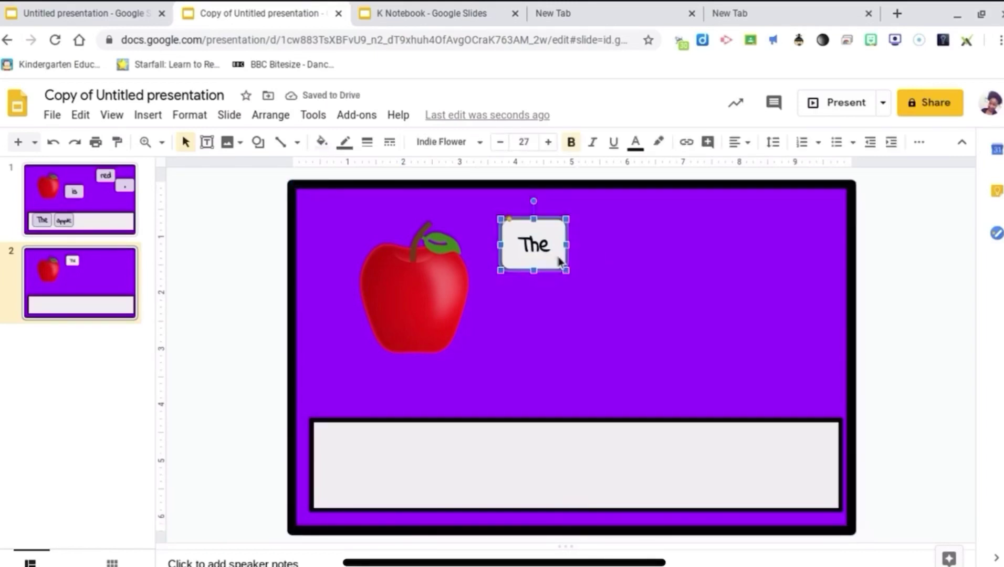
key(ctrl+d)
key(ctrl+d)
key(ctrl+d)
key(ctrl+d)
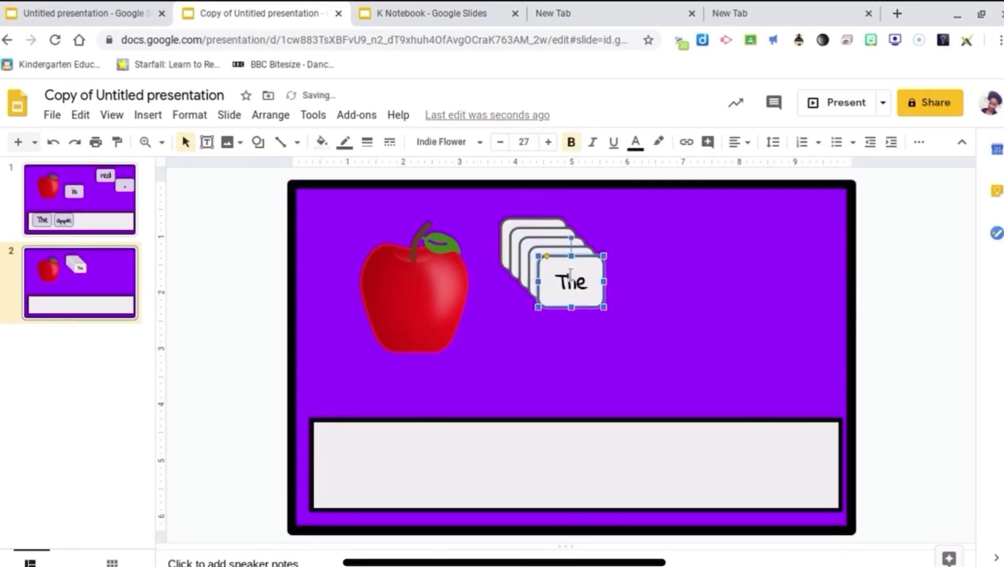
Change the top card to '.' and move it to the slide's right side.
double_click(572, 278)
key(BackSpace)
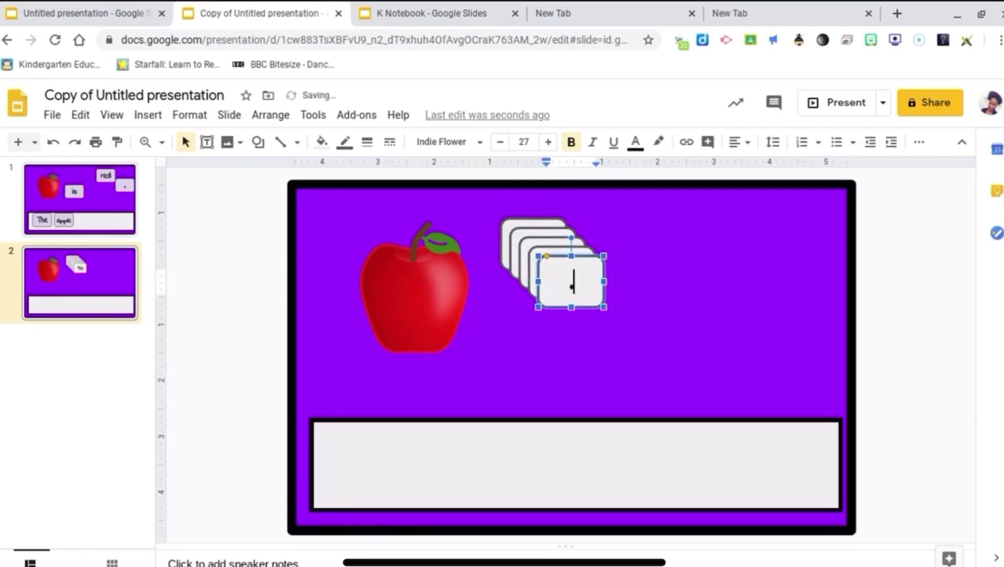
text(.)
drag(553, 261, 752, 252)
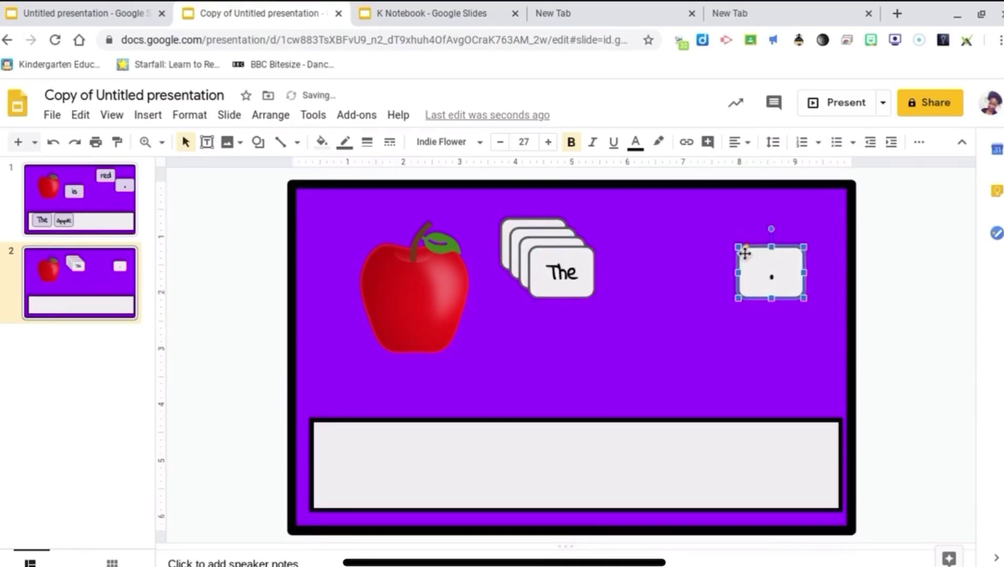
Change the next card to 'red' and move it below and right of the stack.
click(584, 282)
click(572, 276)
double_click(561, 272)
text(red)
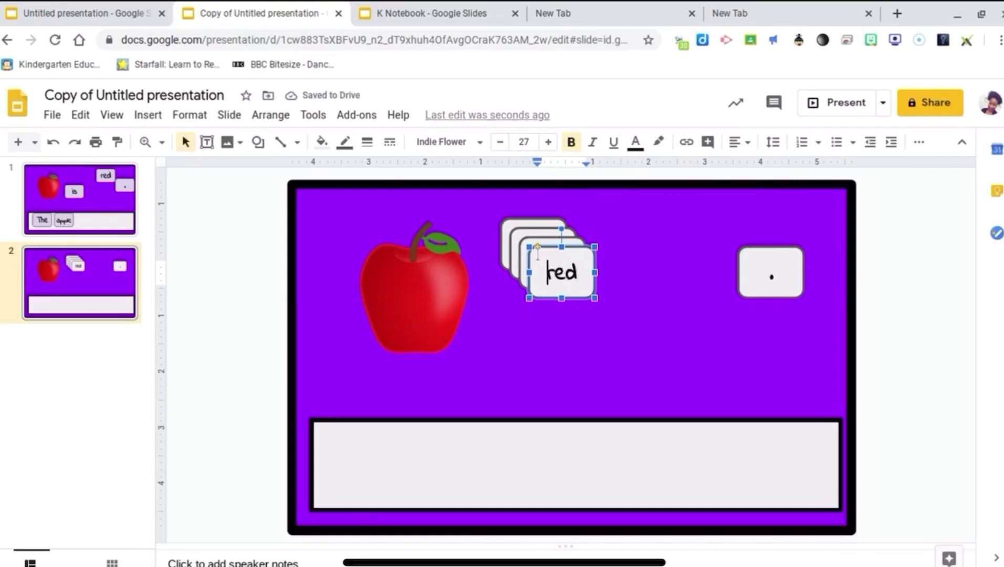
click(545, 308)
click(539, 290)
drag(539, 287, 576, 351)
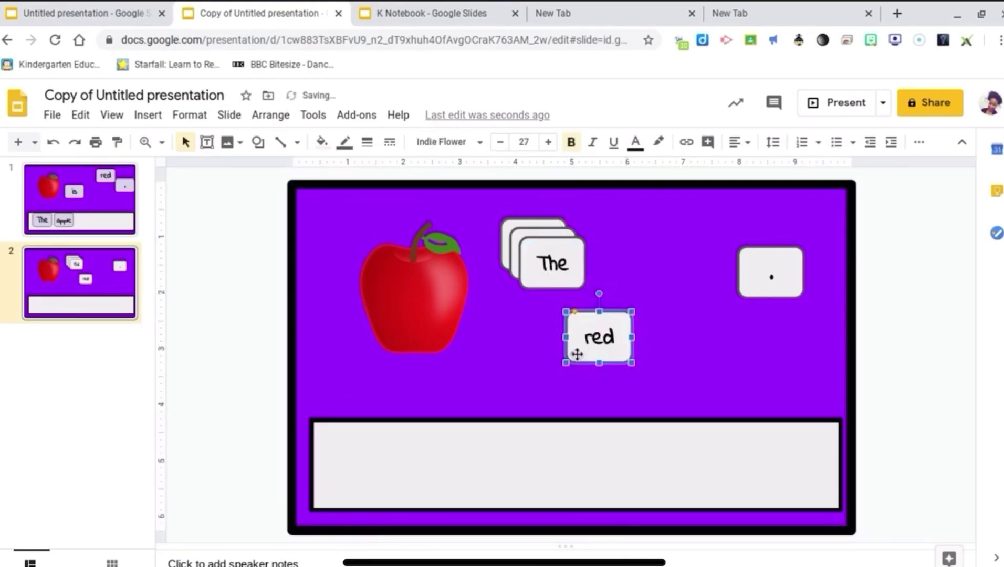
Change the next card to 'is' and move it up and to the right.
double_click(549, 268)
text(is)
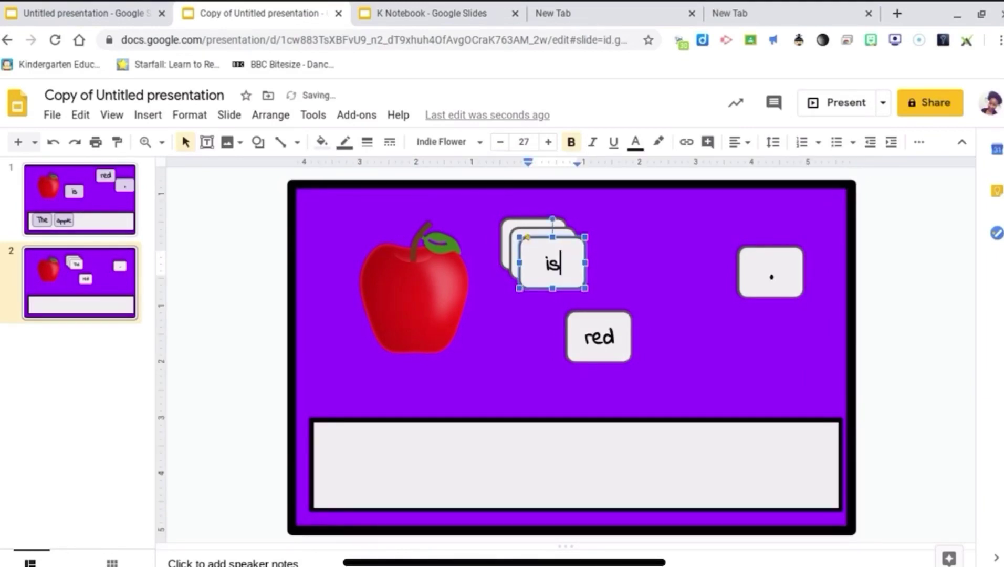
click(533, 301)
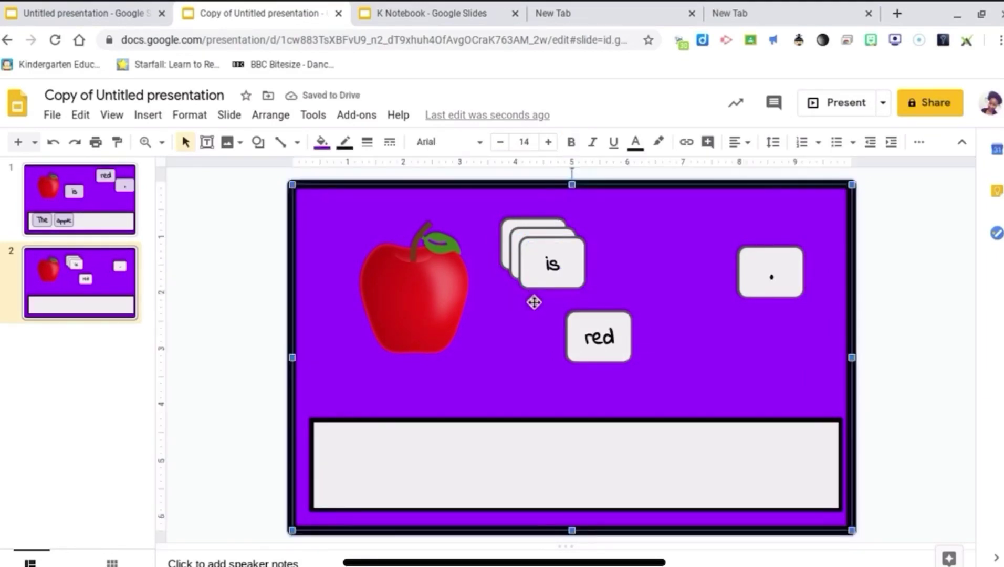
drag(533, 279, 623, 256)
Change the last stacked card to 'apple' and move it below the period card.
double_click(548, 254)
text(apple)
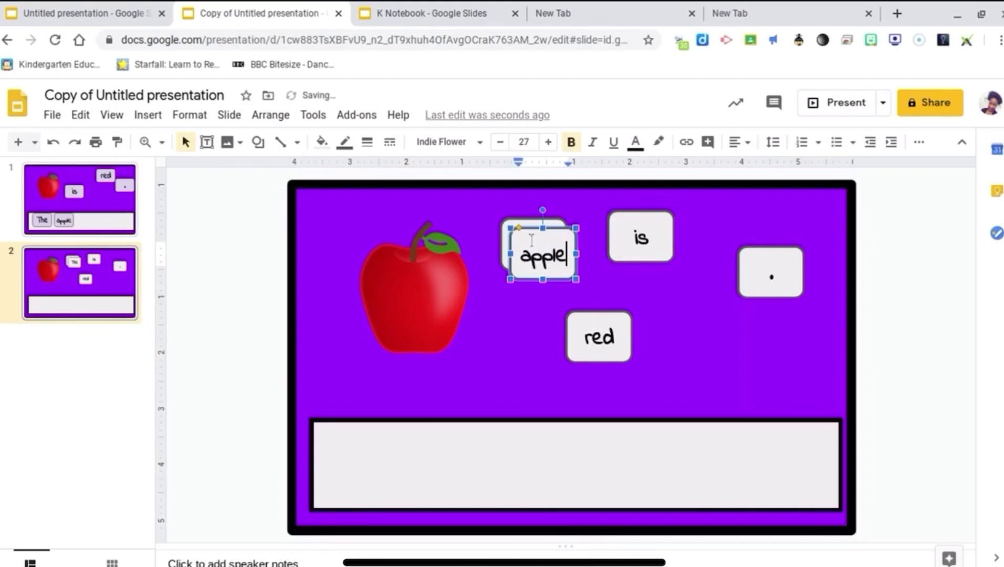
click(532, 255)
click(531, 318)
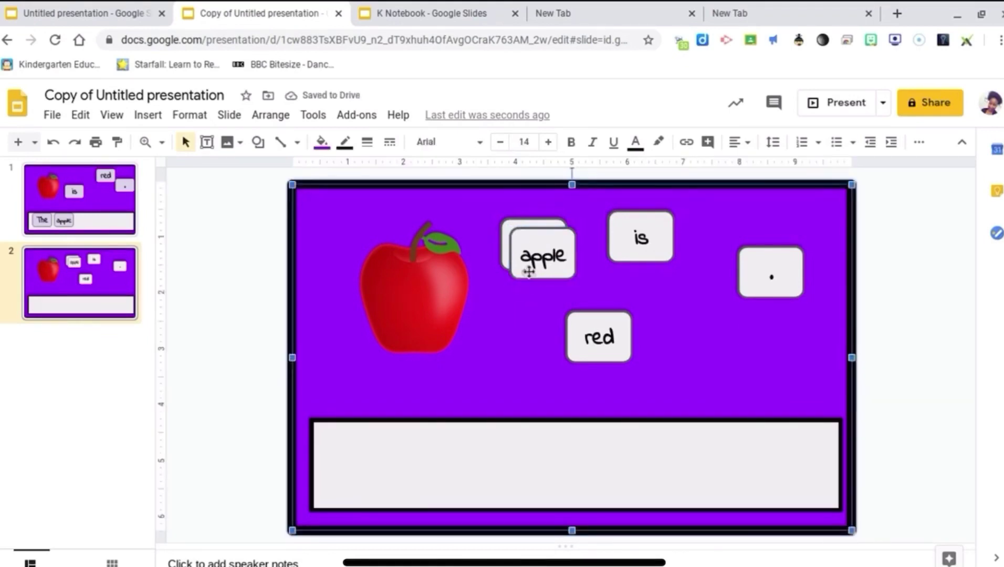
drag(527, 238, 711, 310)
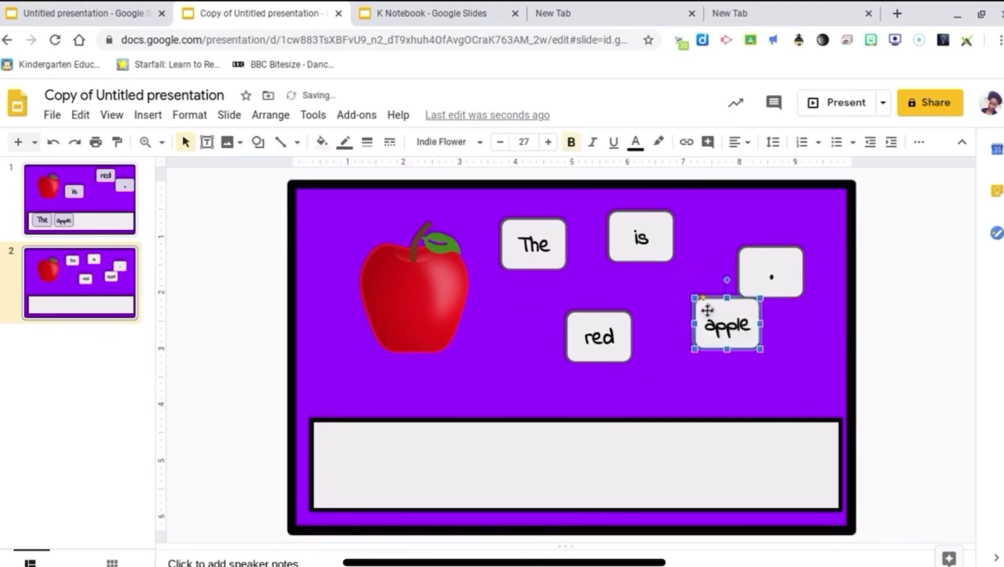
Put the 'The' card at the start of the sentence strip.
click(283, 313)
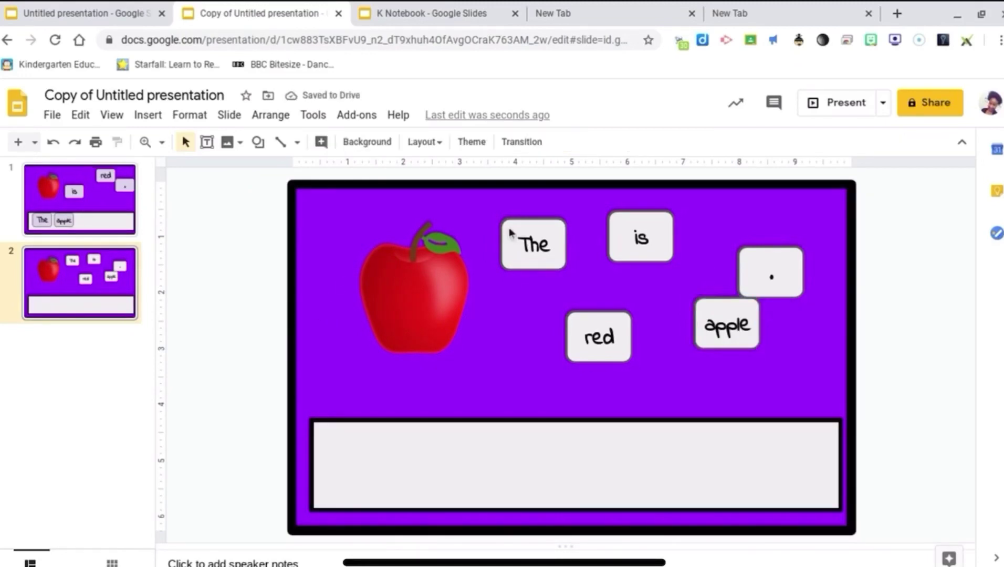
click(557, 229)
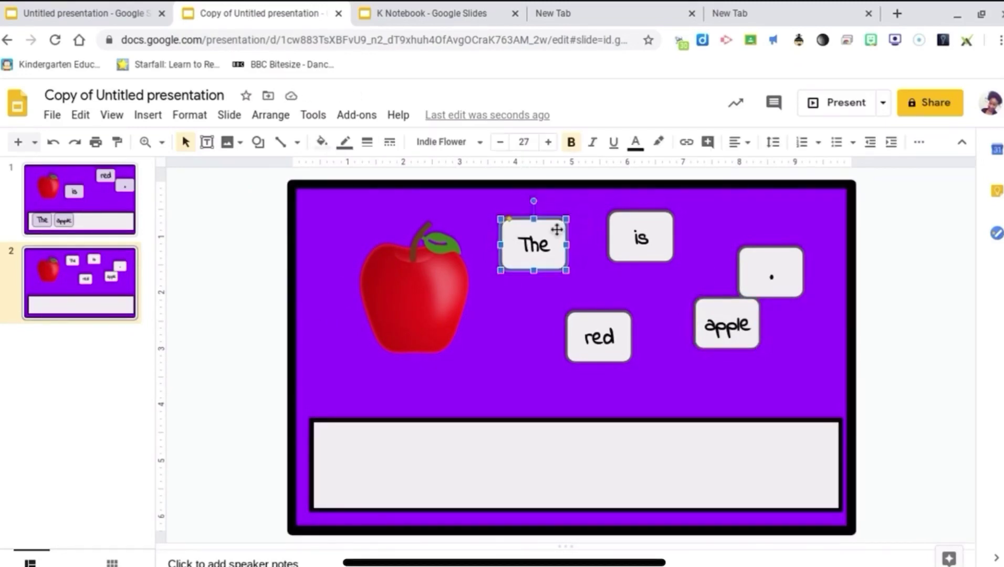
drag(561, 237, 379, 465)
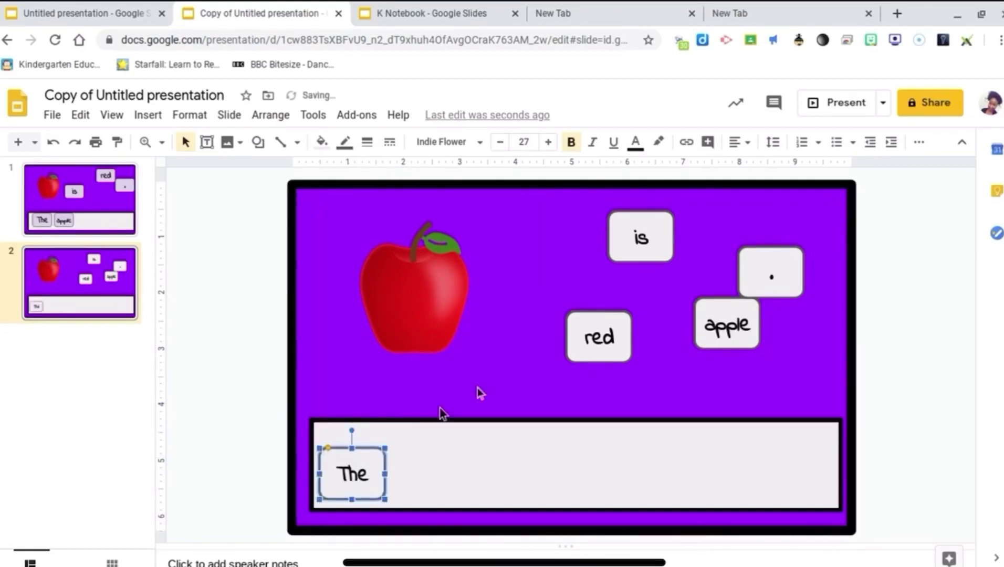
Place 'apple' then 'is' after 'The' in the strip, then return to slide 1.
drag(704, 316, 417, 457)
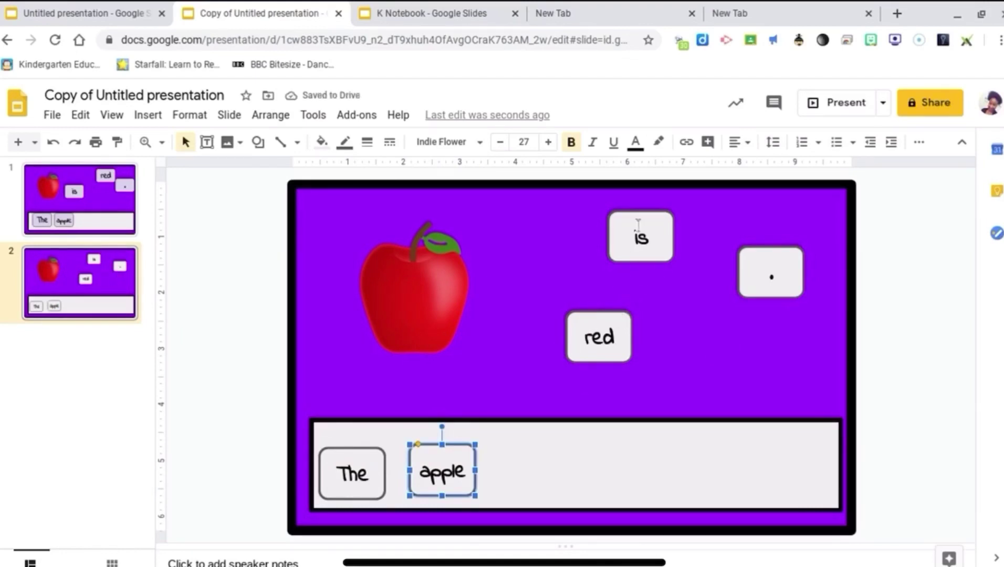
drag(620, 242, 503, 470)
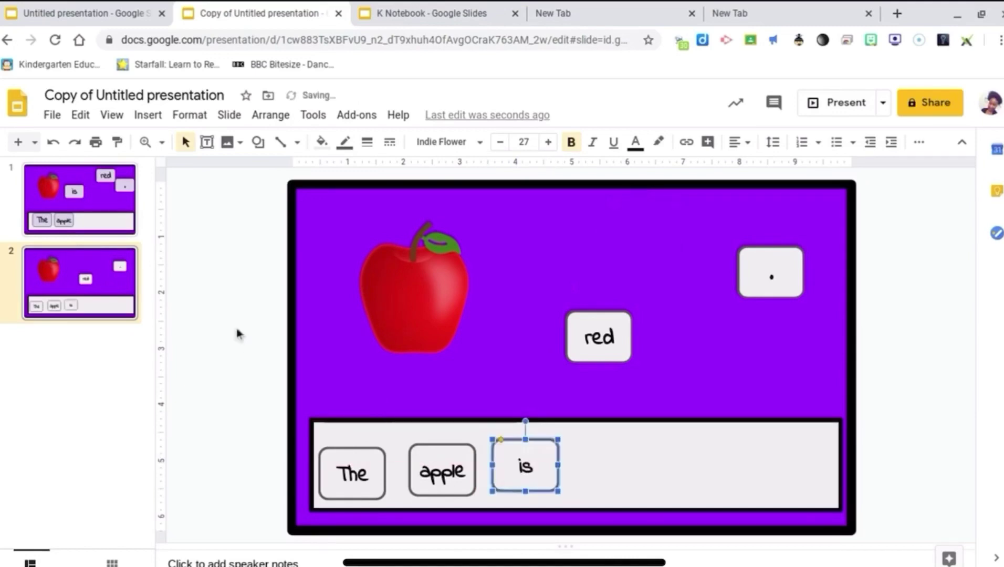
click(131, 219)
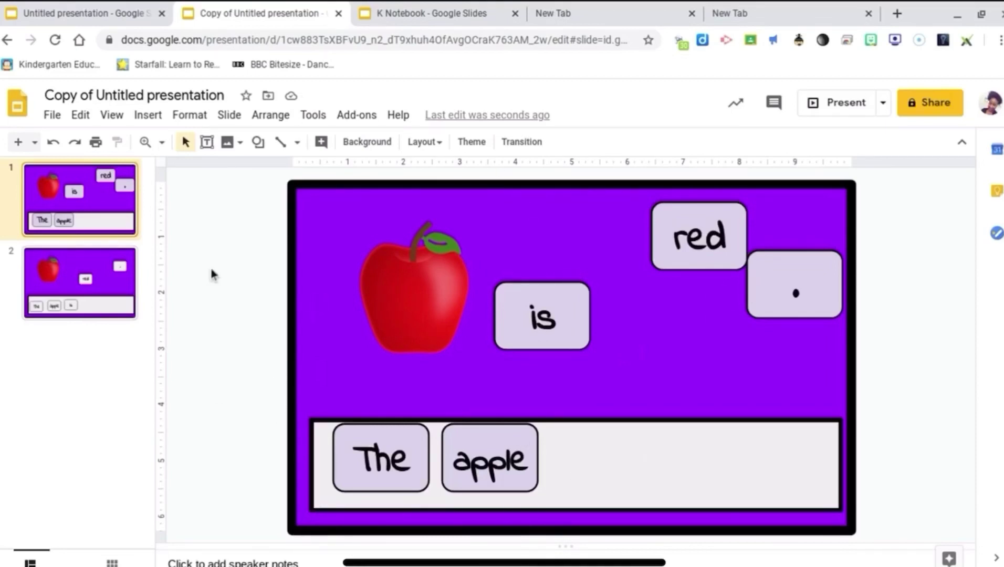
Duplicate slide 1 twice.
right_click(91, 213)
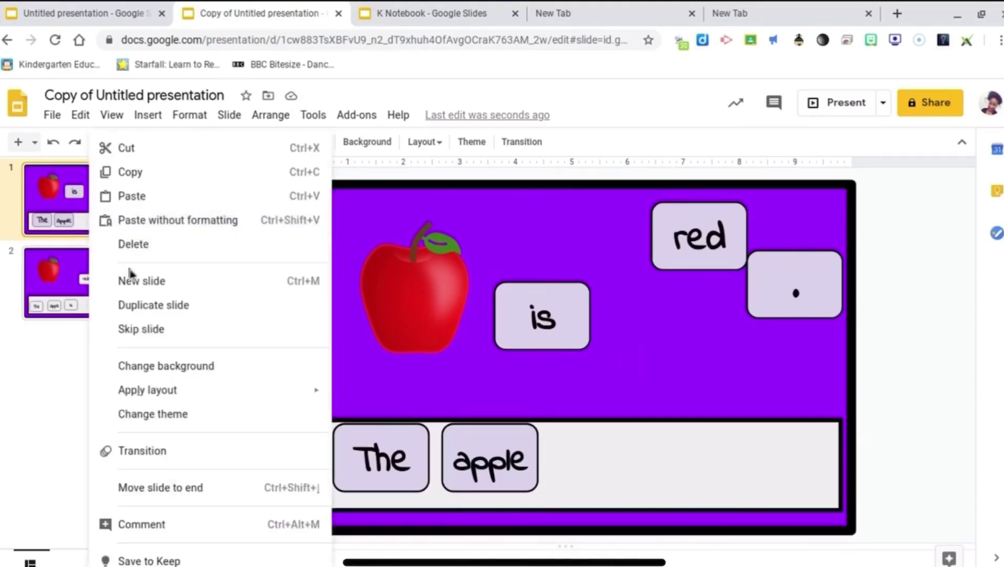
click(145, 305)
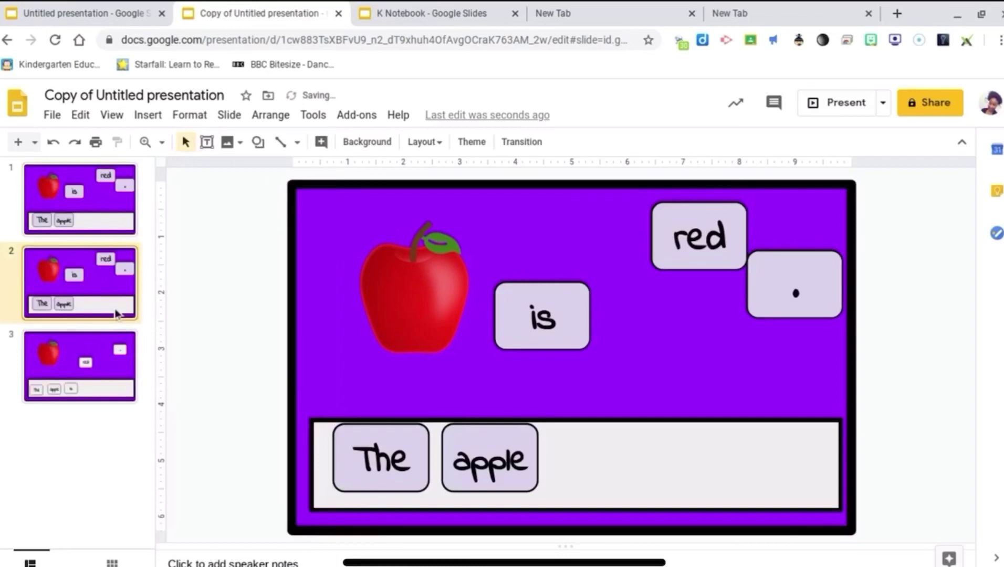
right_click(116, 311)
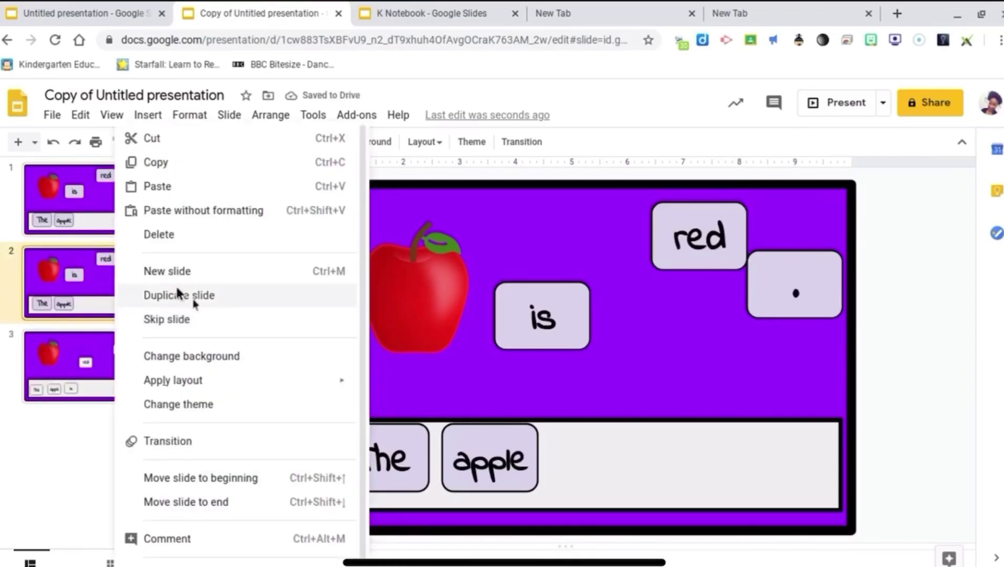
click(179, 296)
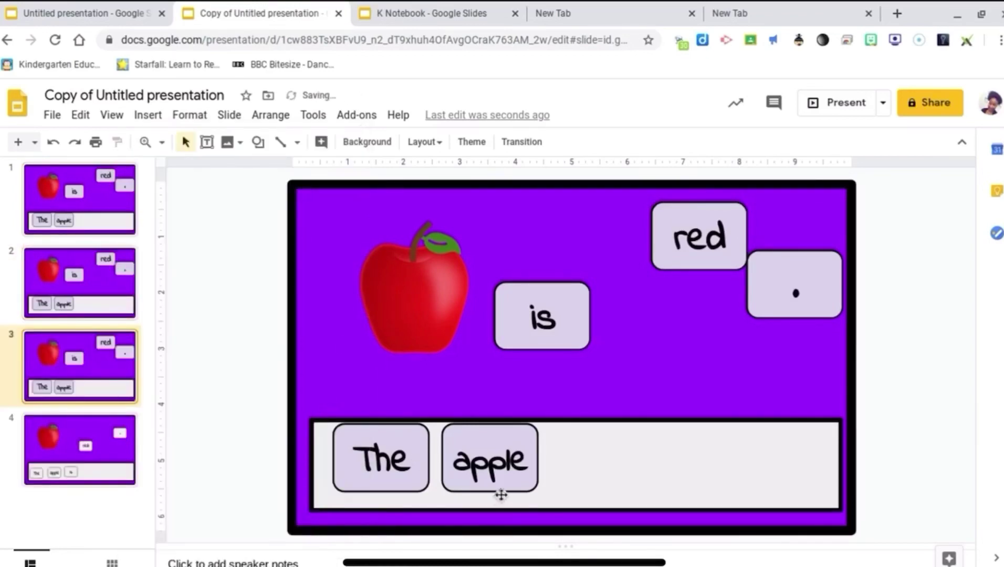
On slide 3, move 'The' and 'apple' up out of the sentence strip.
click(456, 438)
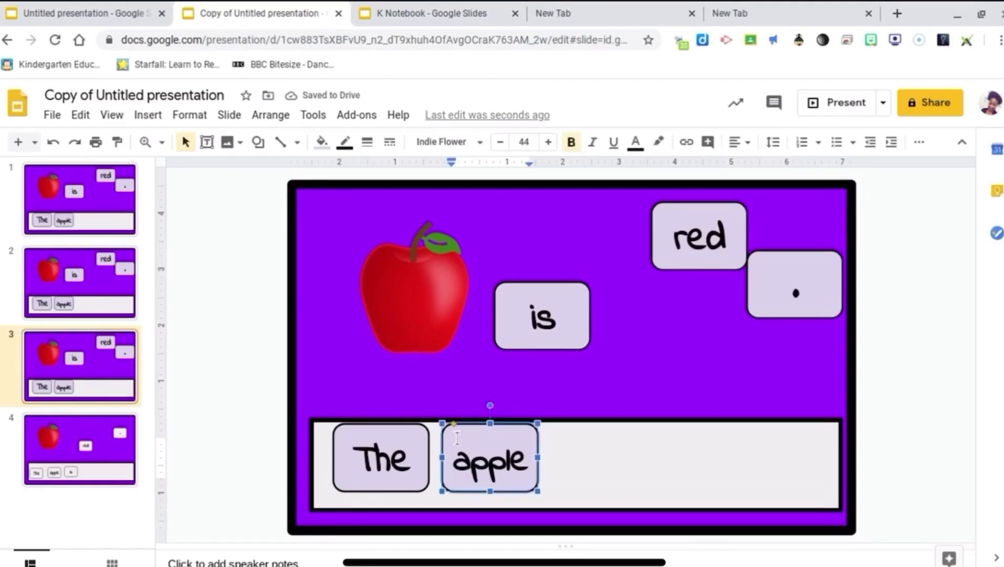
click(444, 399)
drag(418, 440, 687, 348)
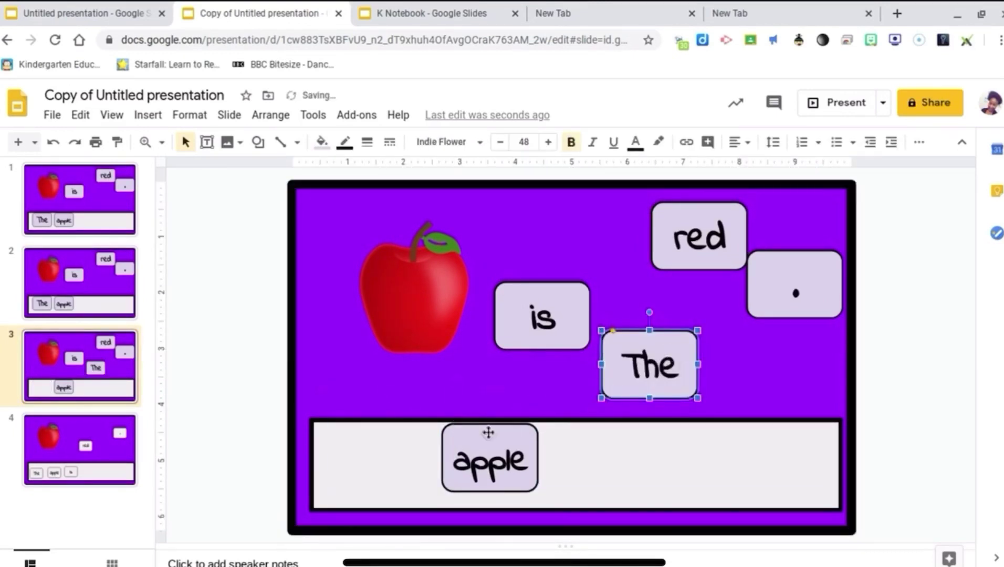
drag(487, 432, 513, 217)
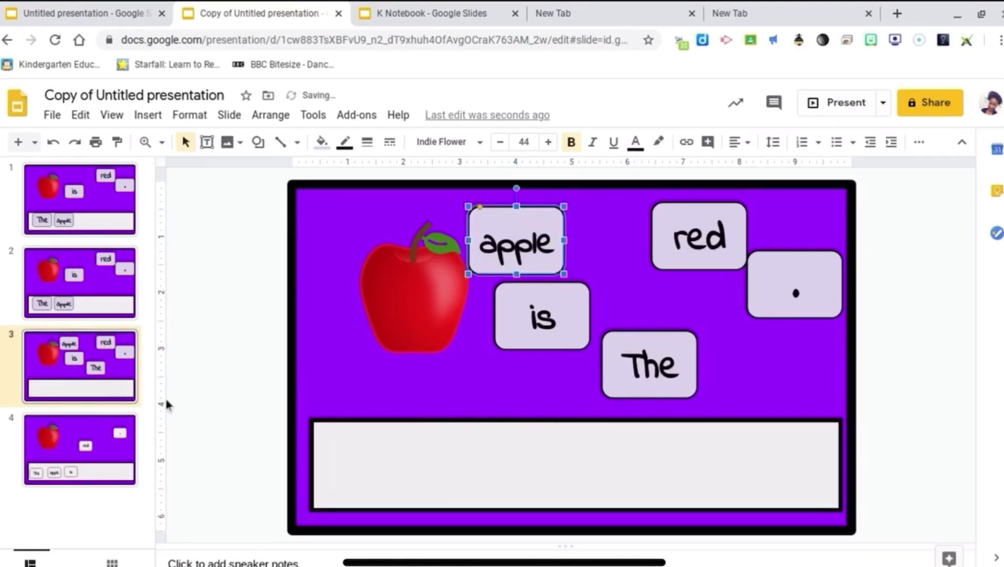
Duplicate slide 3 and delete the apple picture from the copy.
right_click(97, 386)
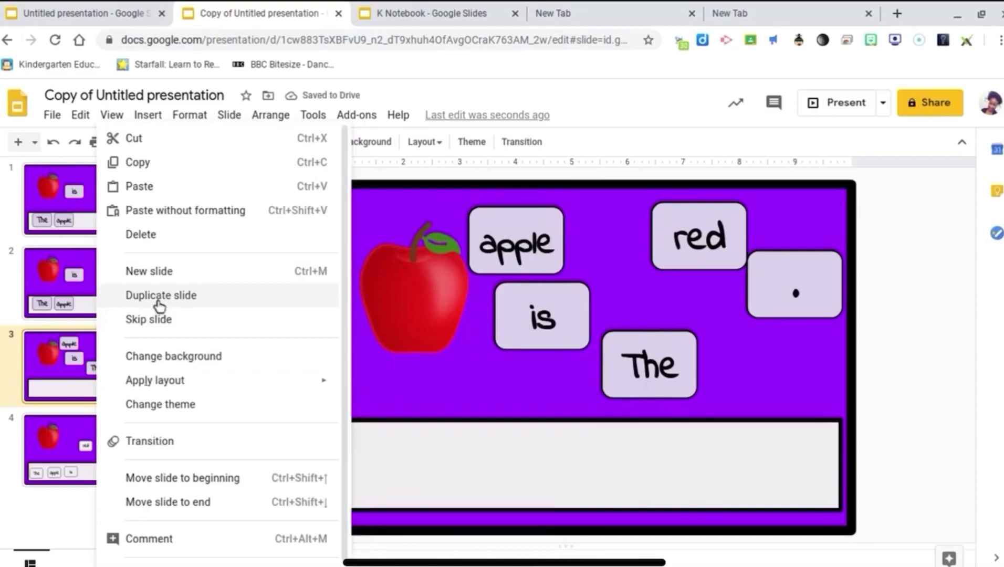
click(160, 295)
click(438, 294)
key(Delete)
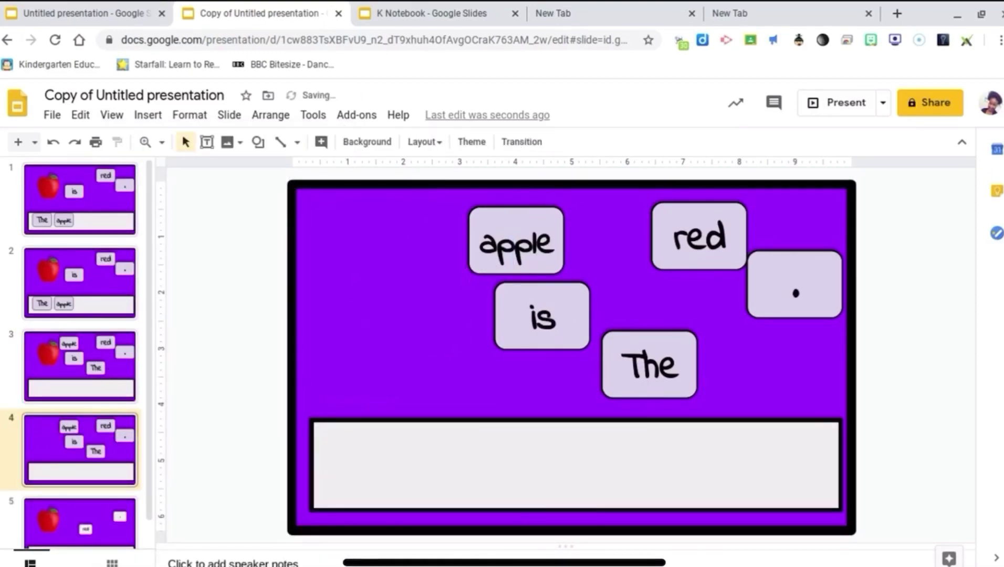
Search the web for images of 'bat' instead of 'apple'.
click(197, 114)
mouse_move(147, 113)
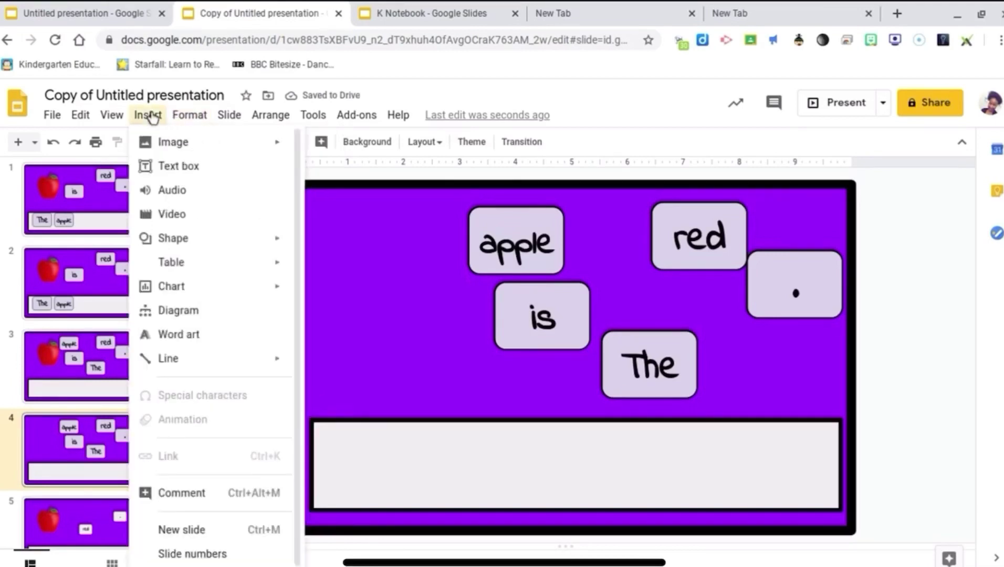
mouse_move(163, 143)
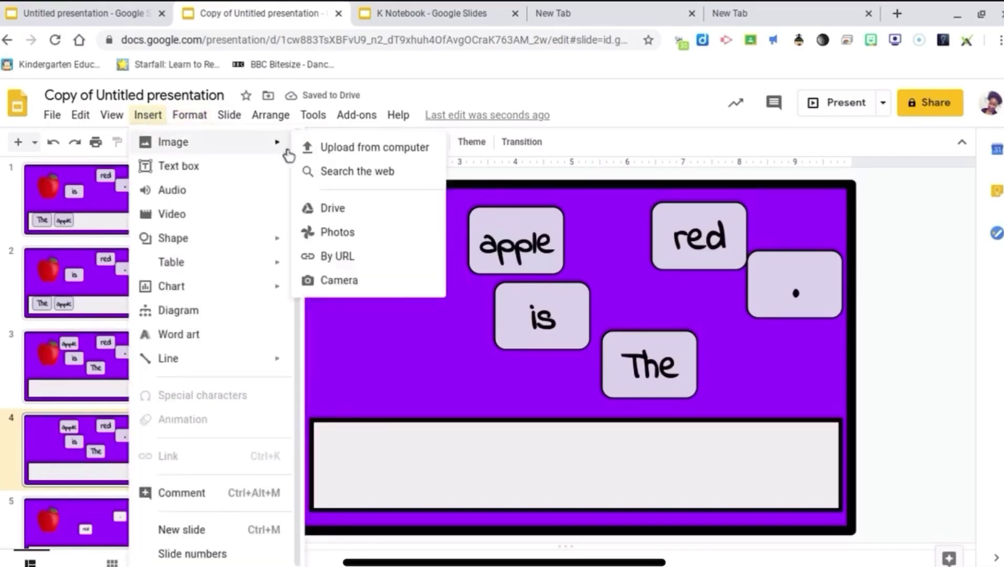
click(317, 171)
click(787, 139)
double_click(798, 151)
text(bat)
key(Return)
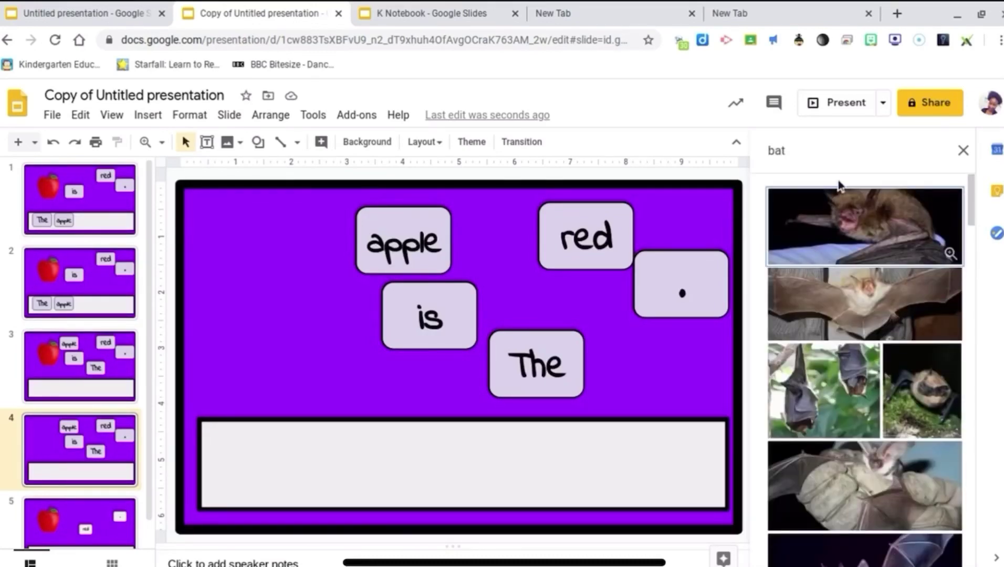
Refine the search to 'bat clipart' and insert the black bat silhouette.
click(839, 157)
text(clipart)
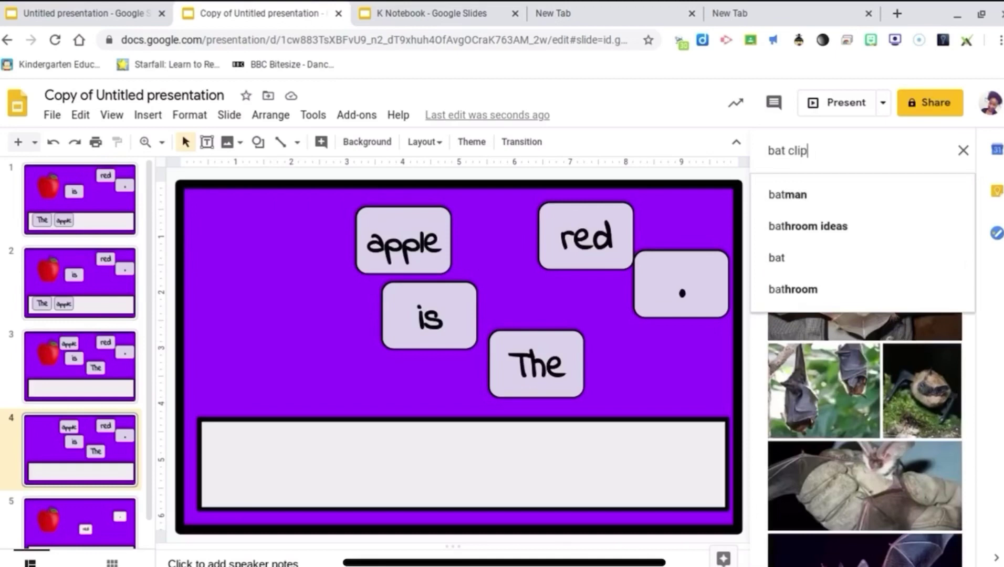
key(Return)
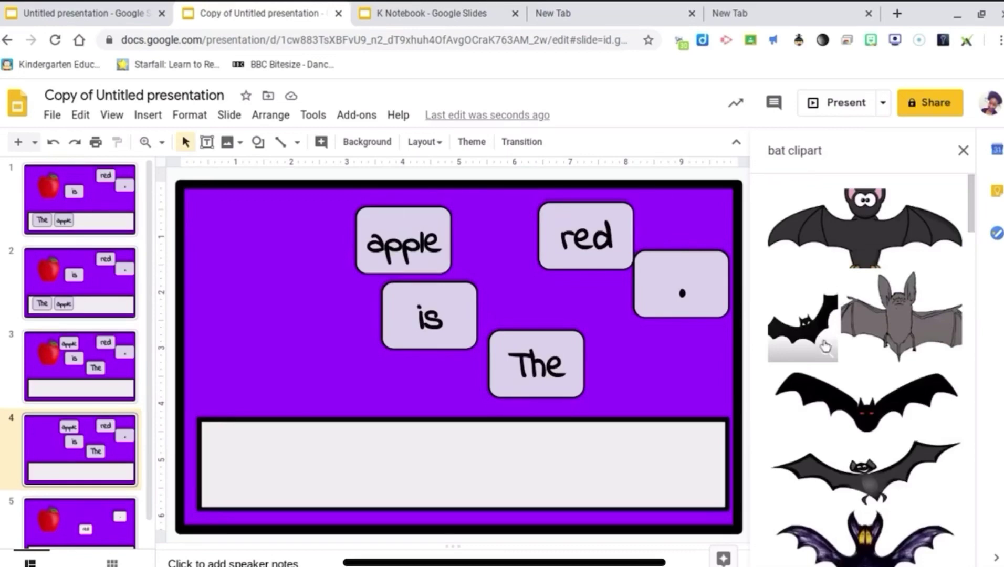
click(825, 345)
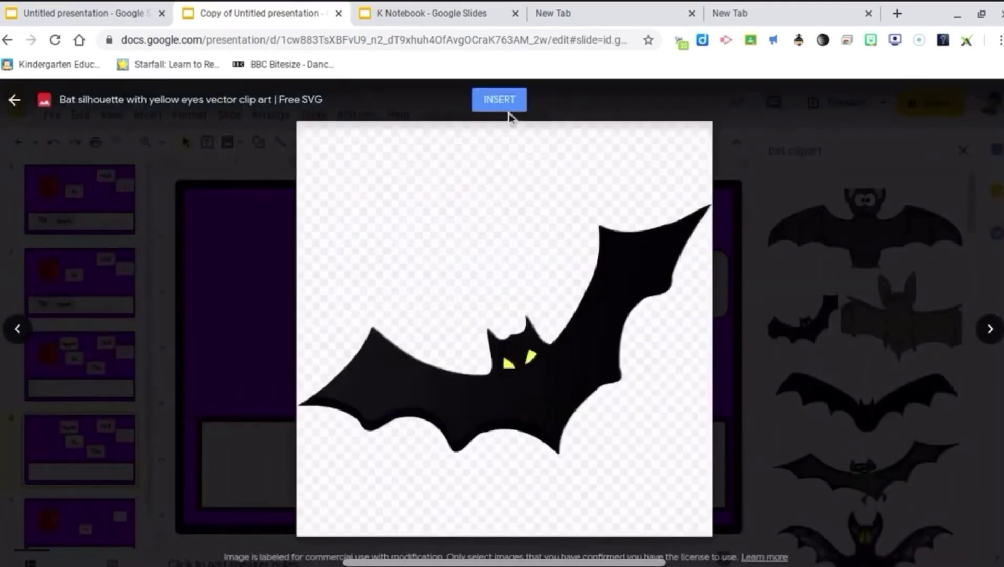
click(508, 112)
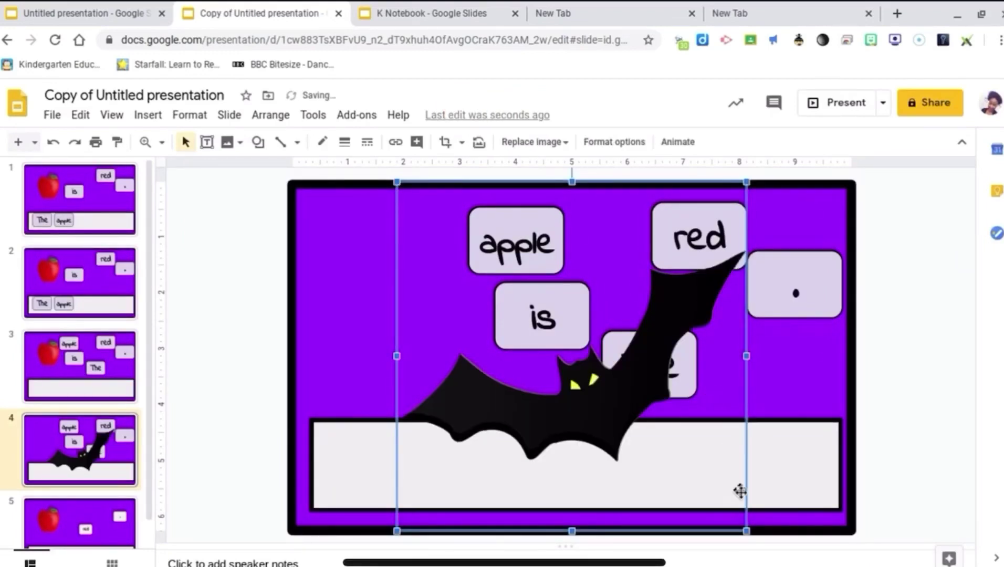
Shrink the bat picture to card size and place it in the top-left corner.
drag(746, 531, 564, 348)
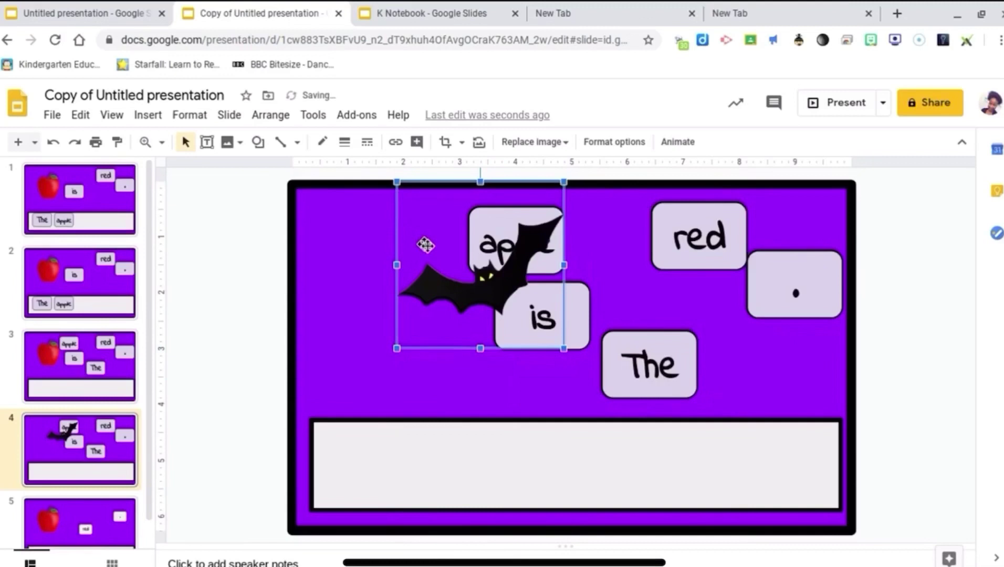
drag(449, 260, 378, 290)
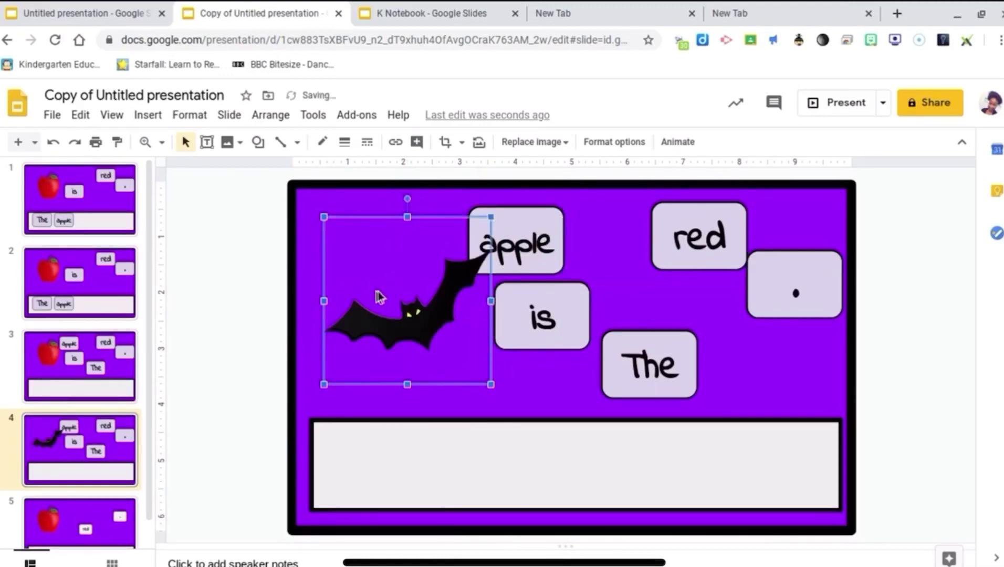
drag(405, 278, 392, 259)
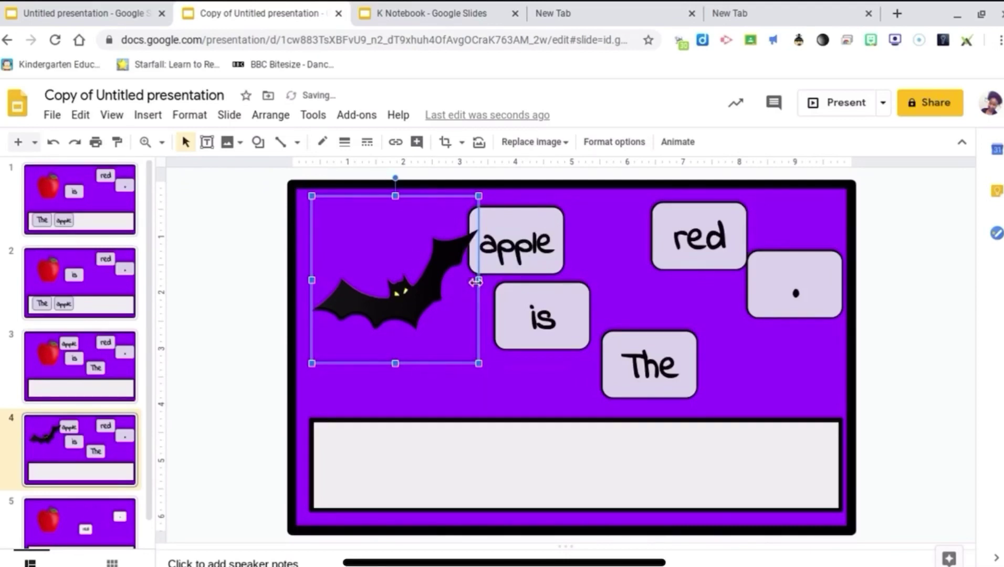
drag(478, 280, 457, 279)
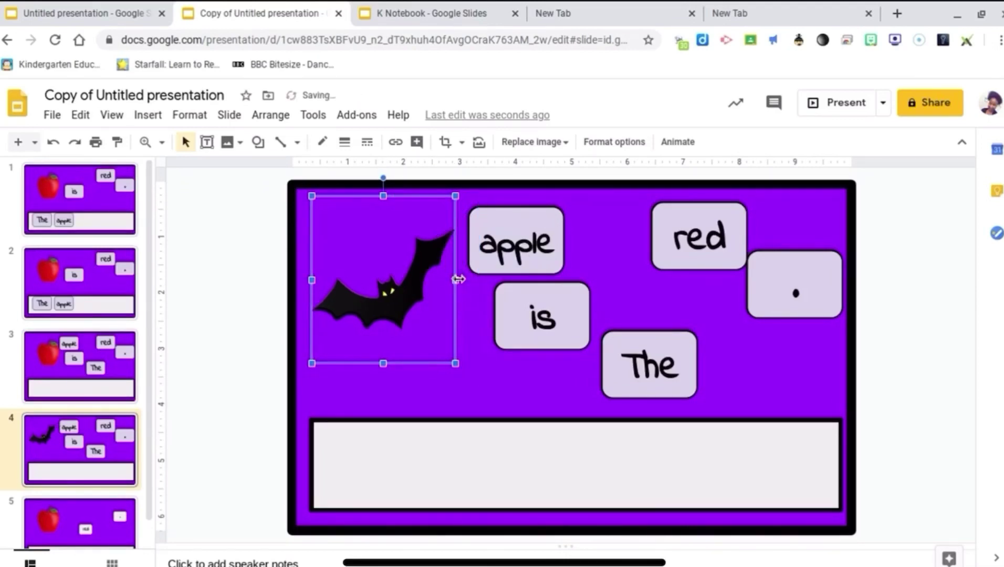
Change the 'apple' card to 'bat' and the 'red' card to 'black'.
double_click(499, 244)
text(bat)
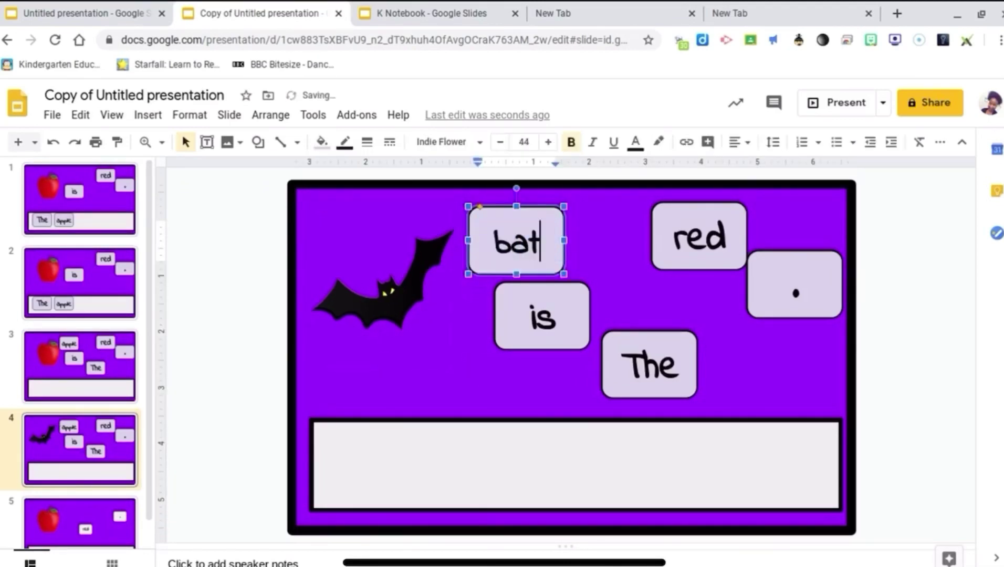
double_click(700, 236)
text(balck)
key(BackSpace)
key(BackSpace)
key(BackSpace)
key(BackSpace)
text(lack)
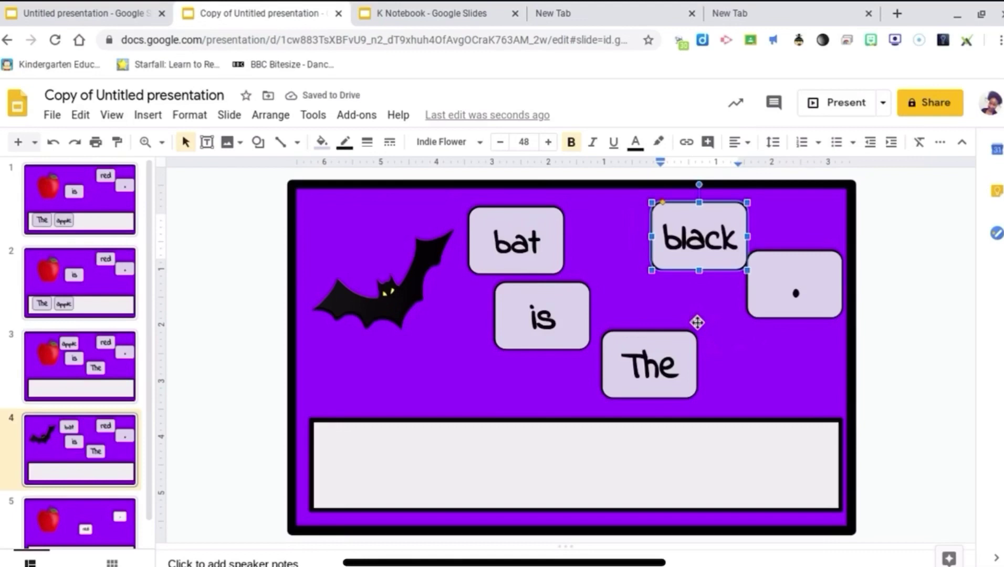
click(698, 323)
Rearrange the The, black and bat cards into new mixed-up positions.
drag(635, 342, 609, 223)
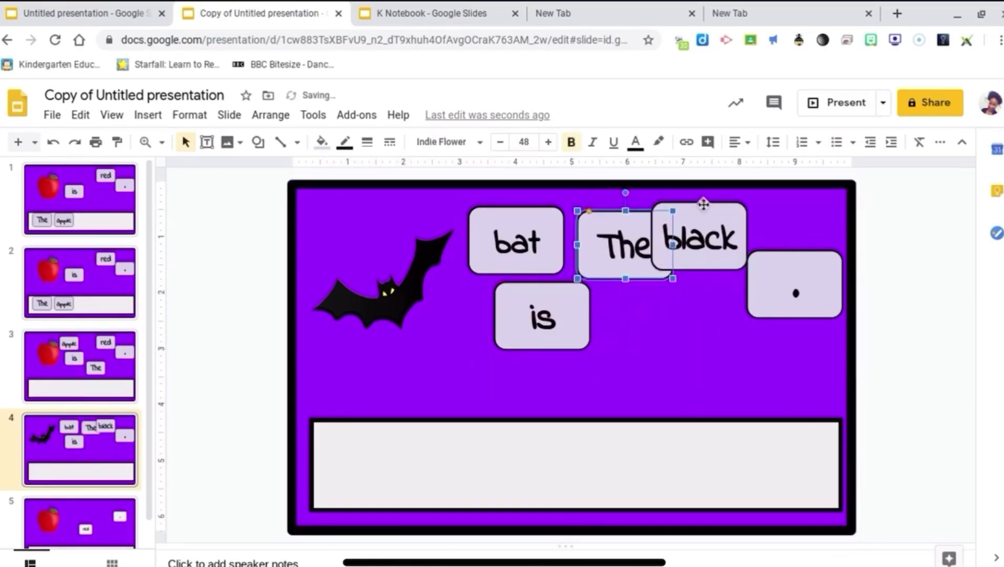
drag(703, 212, 642, 361)
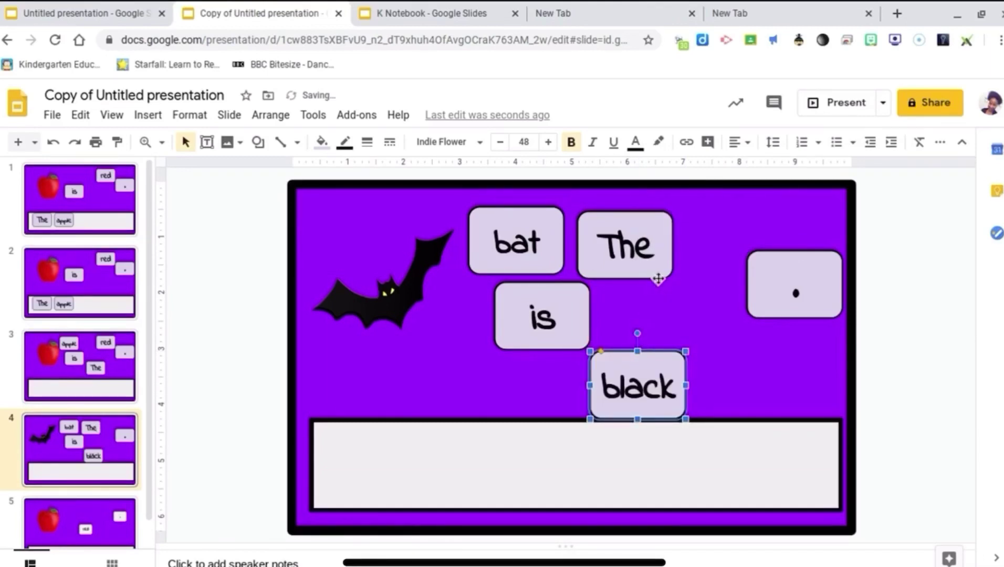
drag(655, 227, 685, 222)
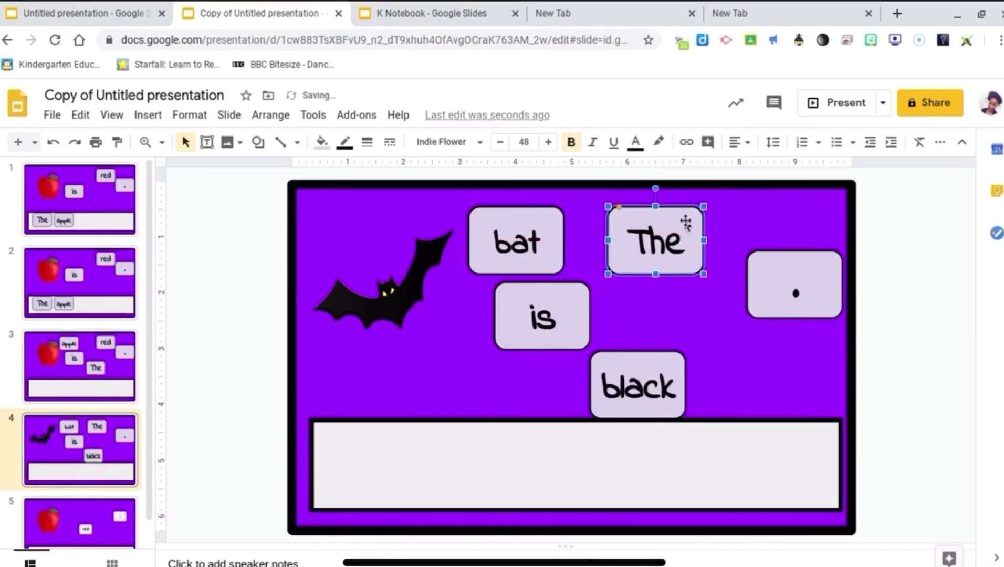
click(546, 254)
drag(546, 254, 797, 363)
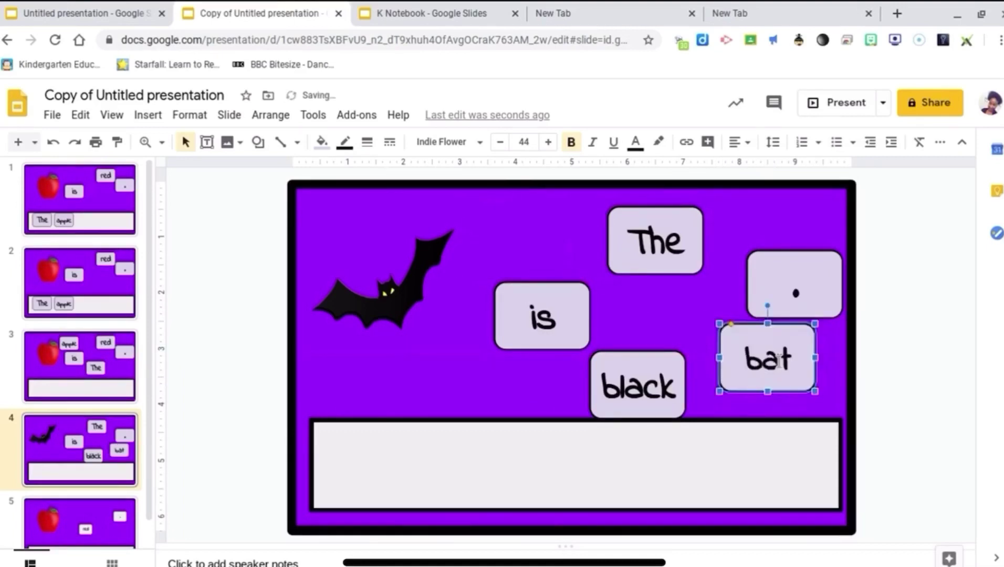
click(618, 361)
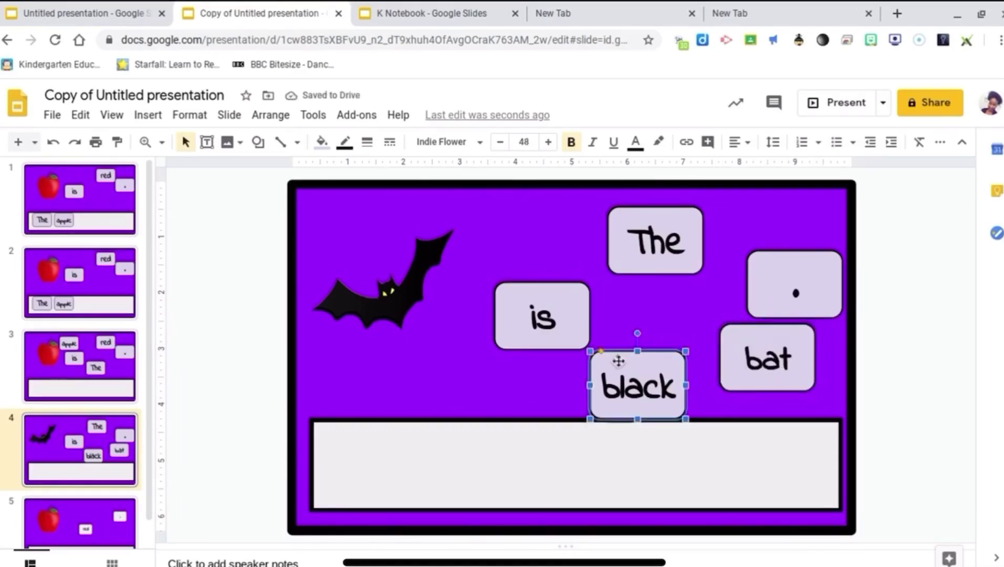
drag(618, 361, 538, 211)
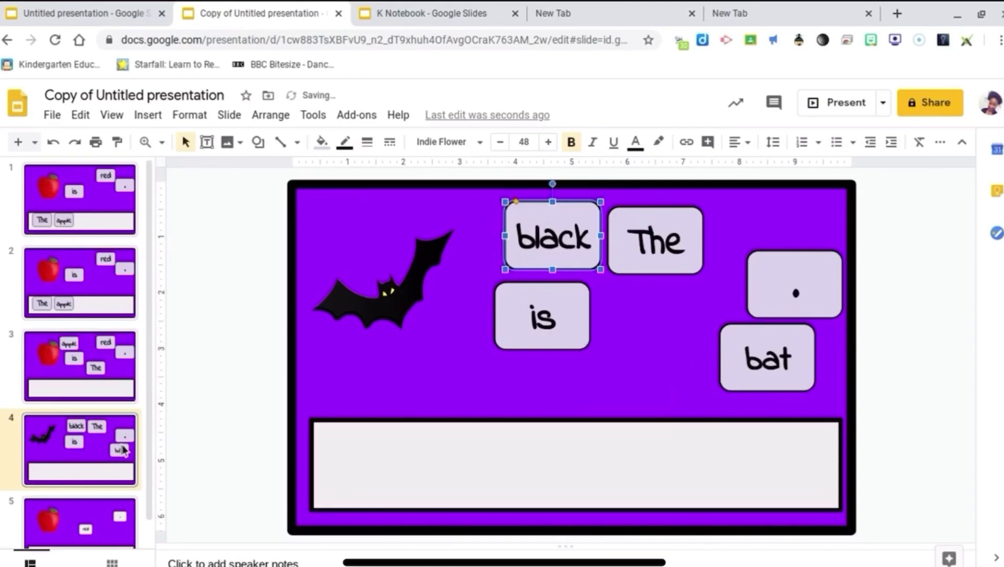
Duplicate slide 4 and delete the bat picture from the new slide 5.
right_click(118, 446)
right_click(114, 447)
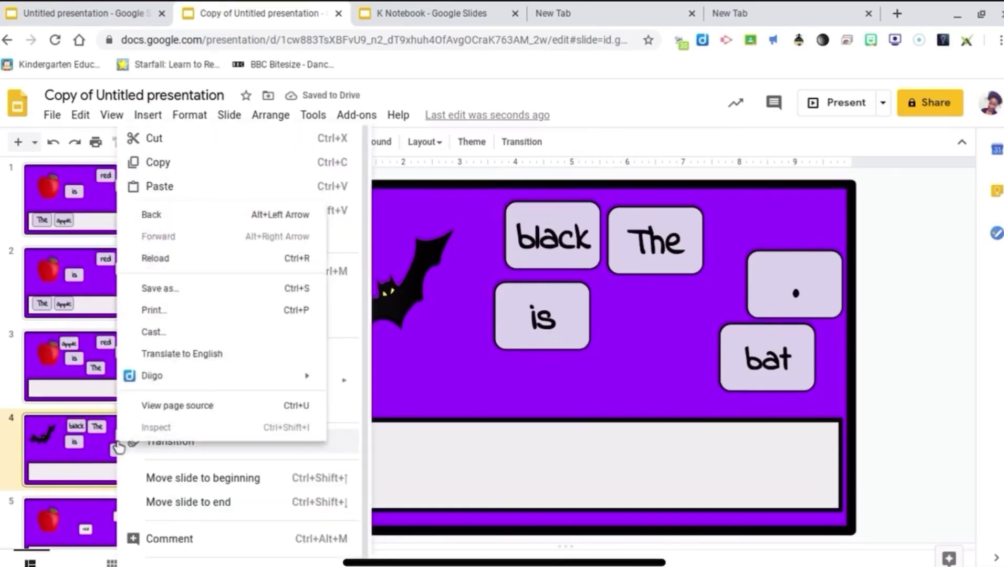
click(112, 449)
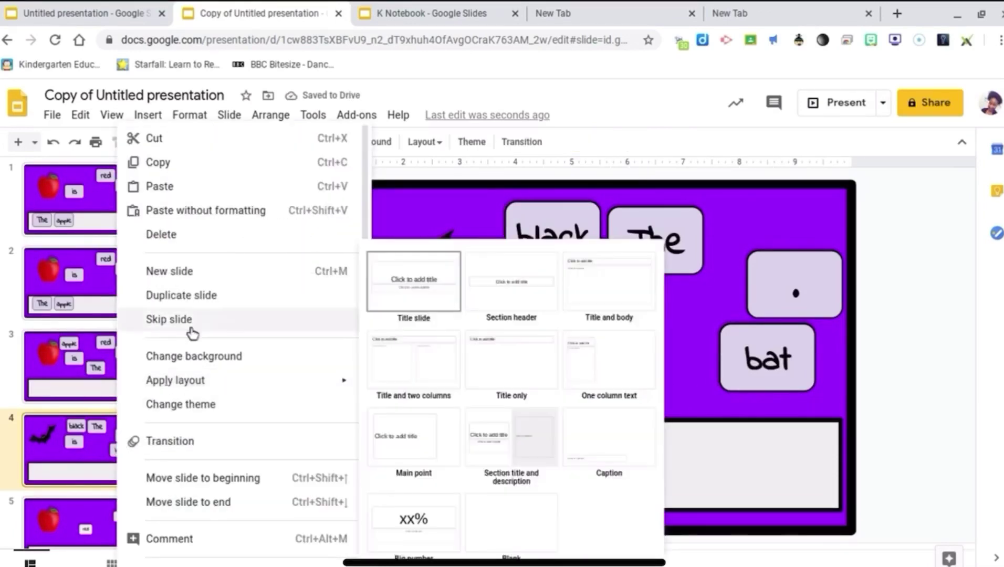
click(210, 295)
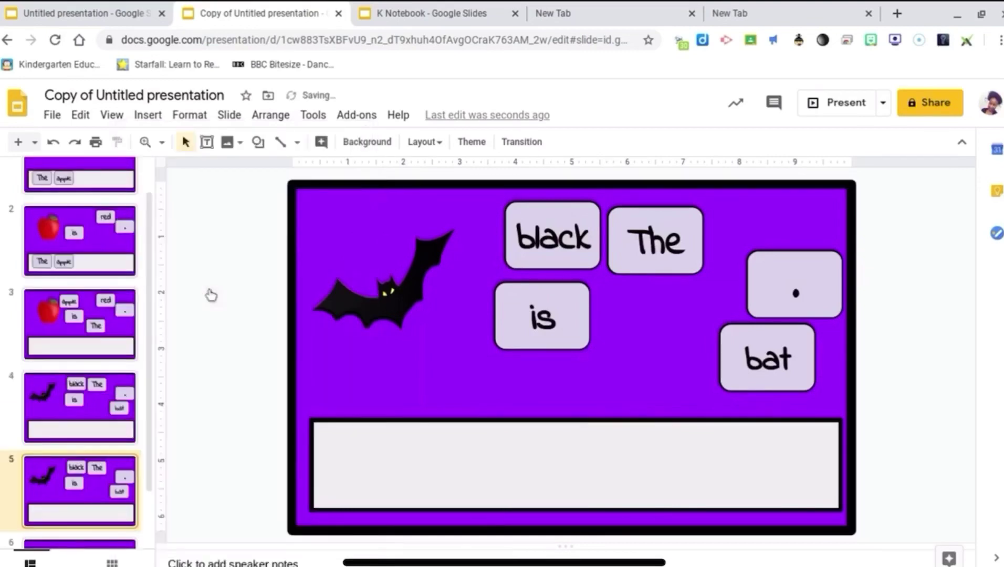
click(335, 298)
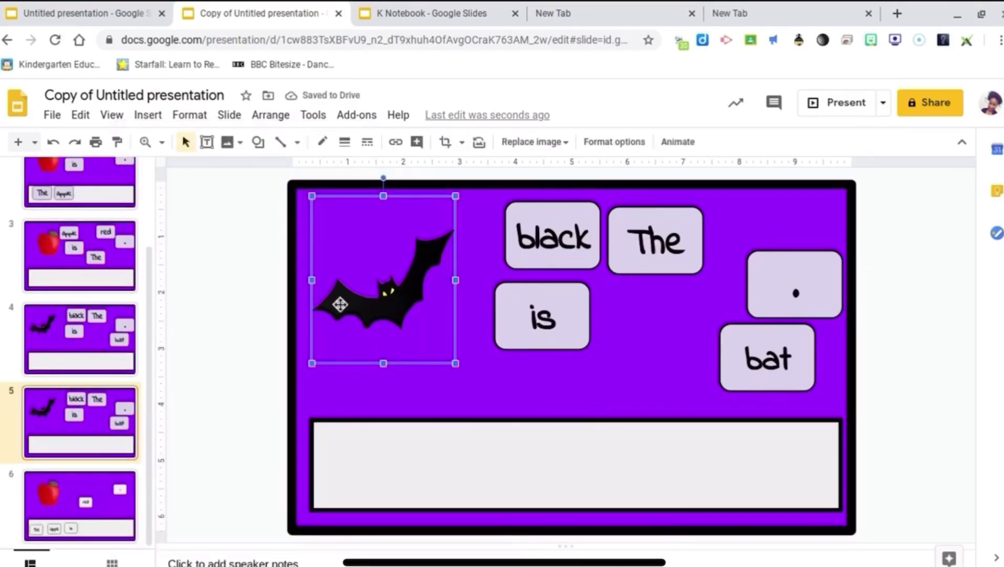
key(Delete)
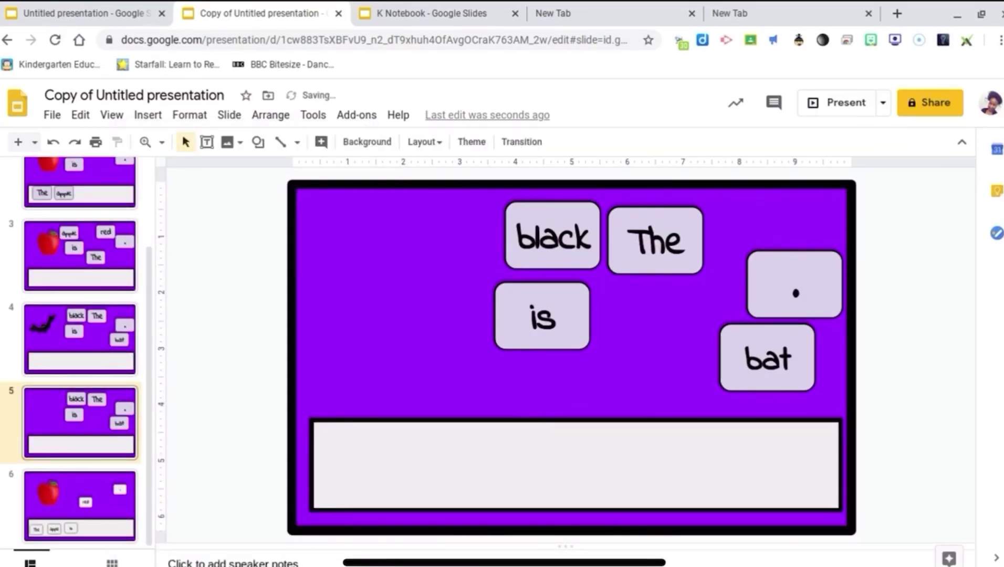